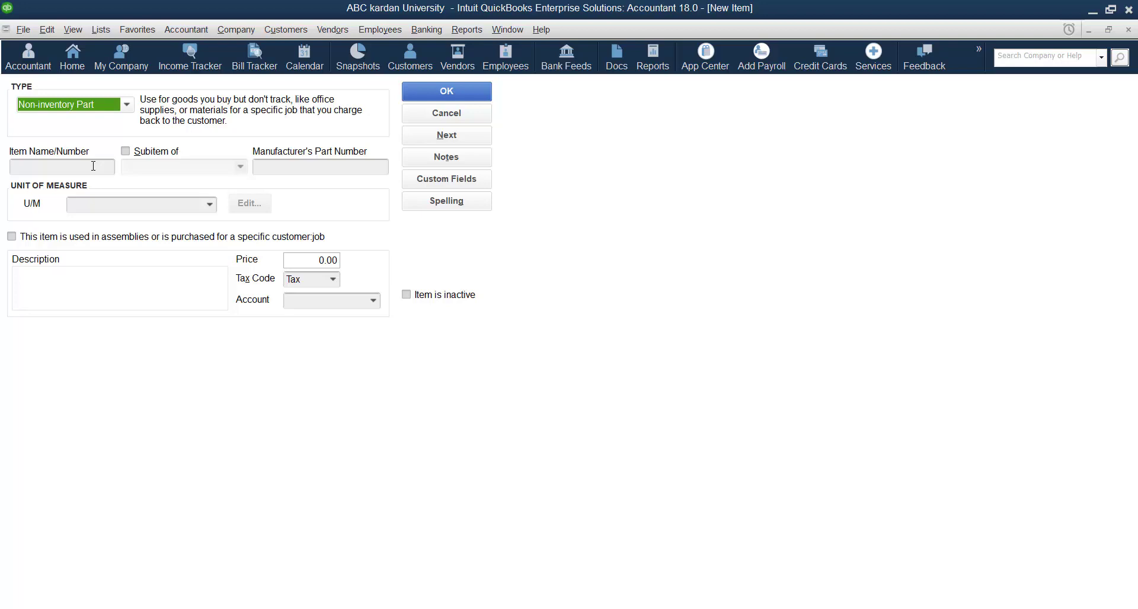
Name the new non-inventory item "office supplies".
left_click(93, 166)
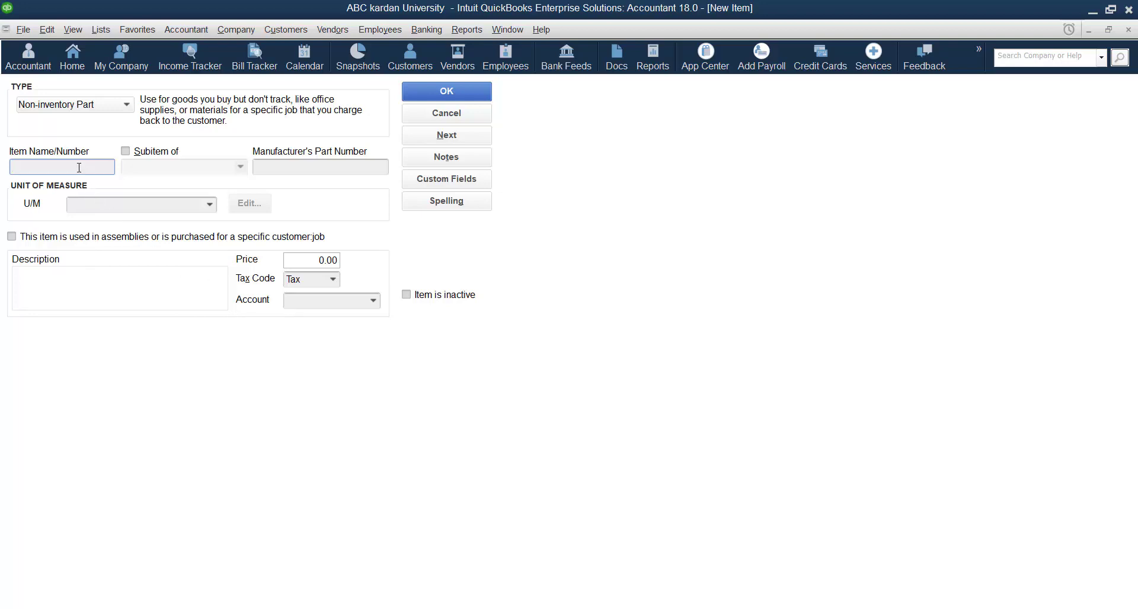
type("f")
type("o")
type("ffice suppli")
type("es")
Set the item's unit of measure to dozen (dz) and mark it as used in assemblies or purchased for a specific customer:job.
left_click(208, 204)
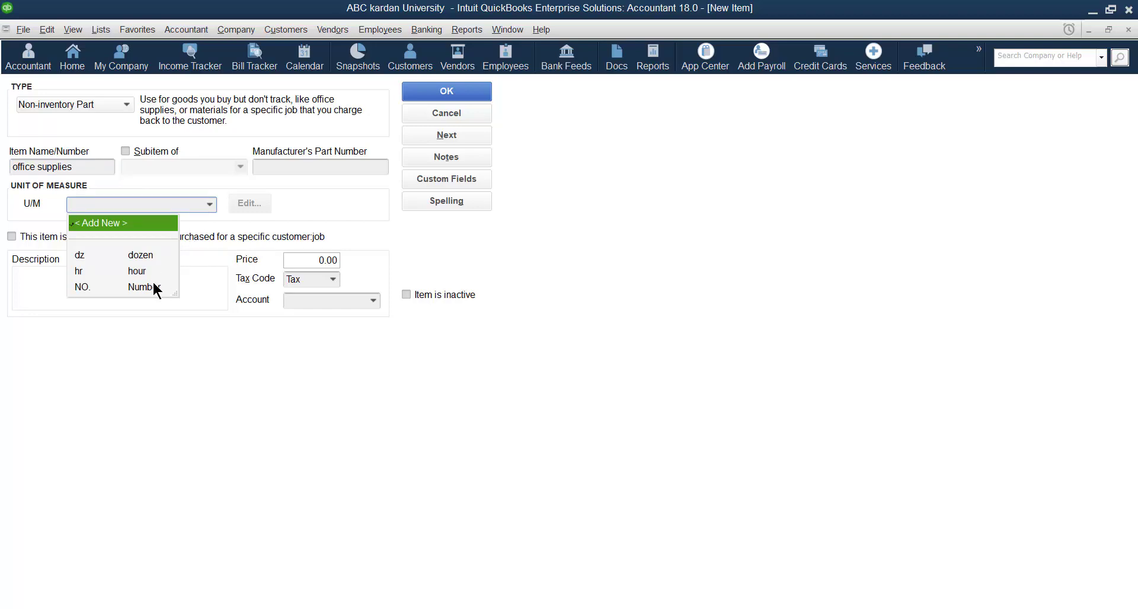
left_click(144, 256)
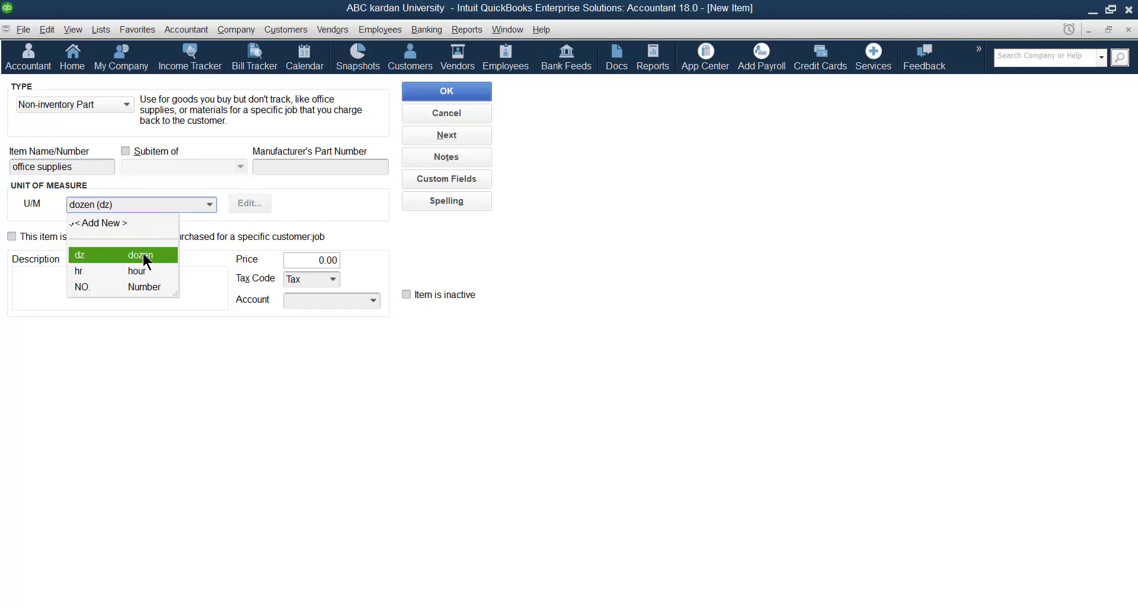
left_click(306, 259)
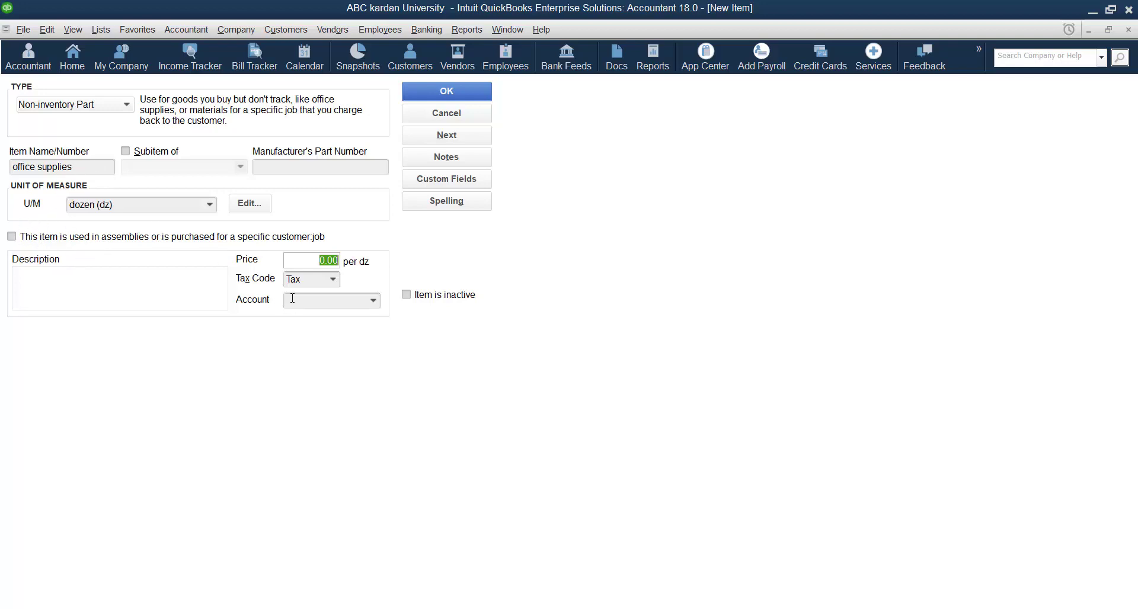
left_click(11, 237)
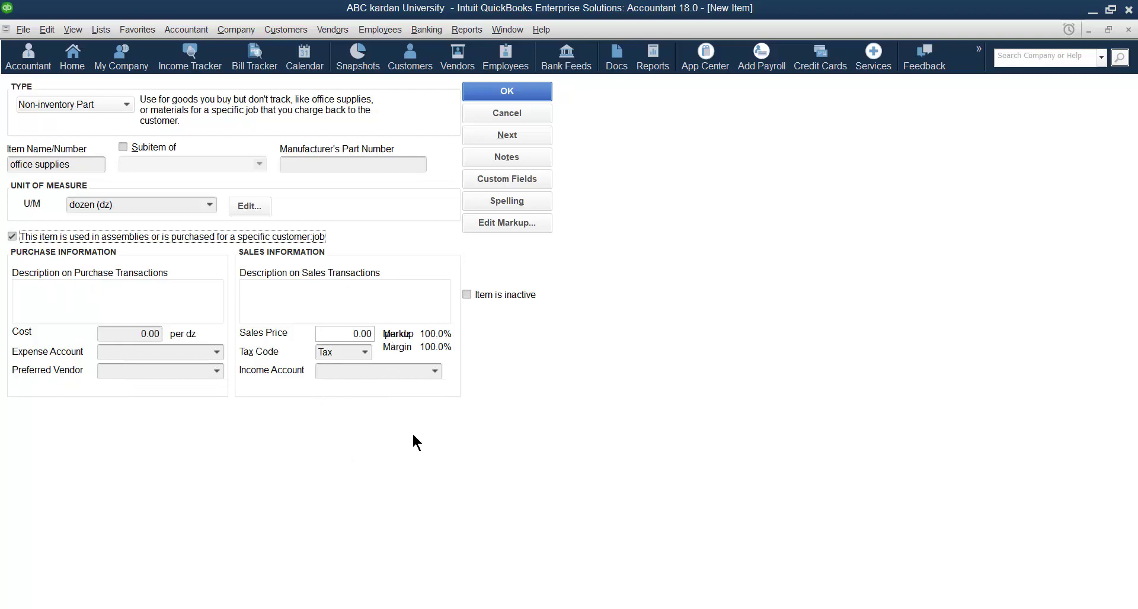
left_click(12, 237)
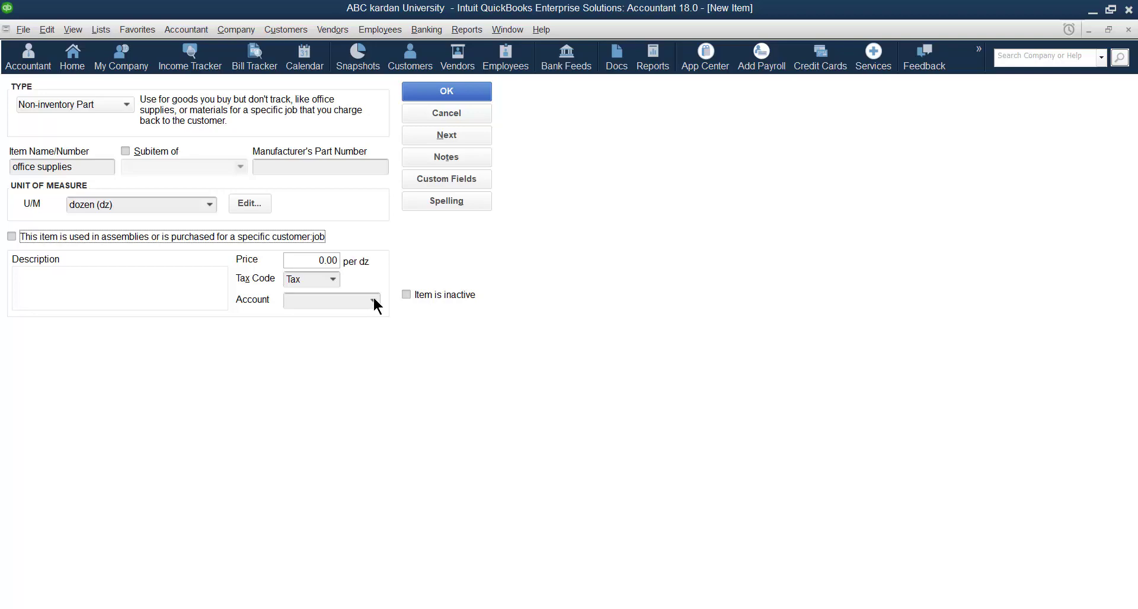
left_click(12, 237)
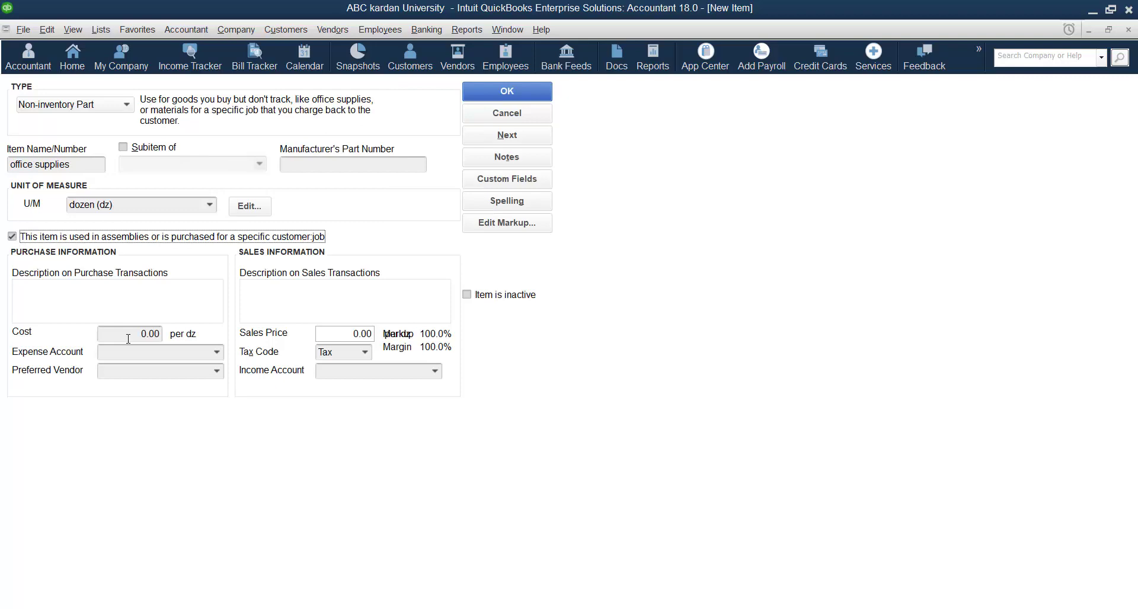
Replace the item's name with "printer".
left_click(128, 336)
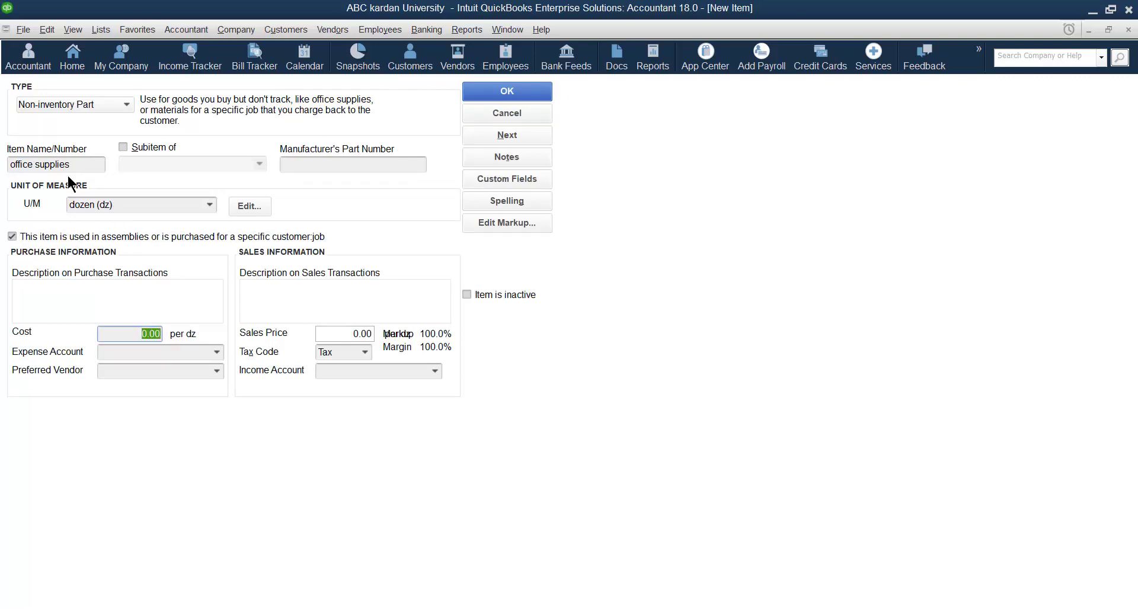
left_click(23, 165)
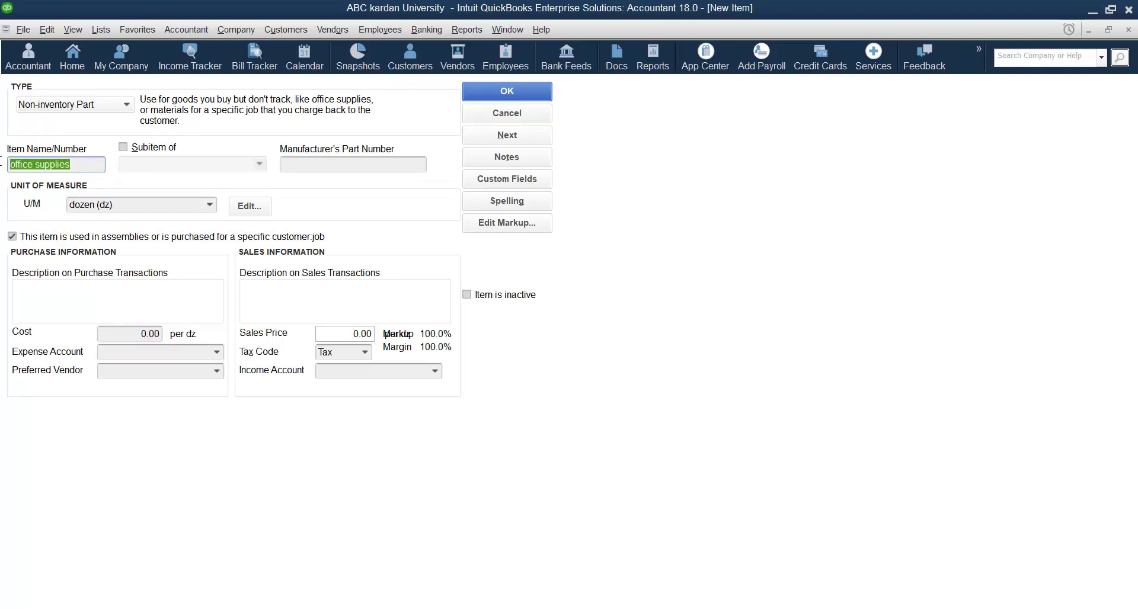
key("Delete")
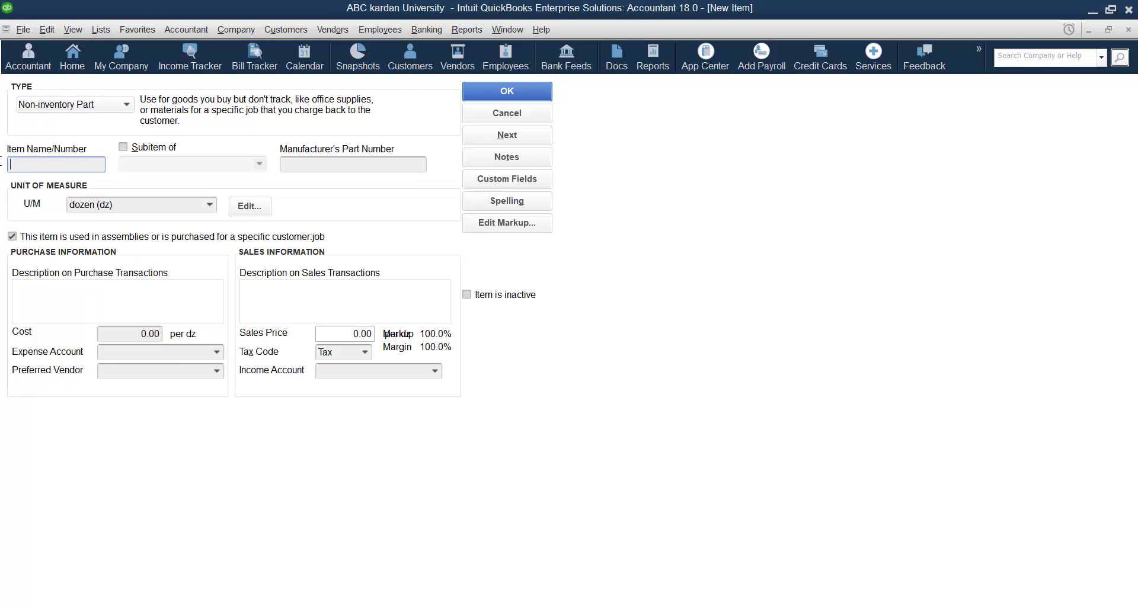
type("printer")
Fill in the purchase information with cost 100, expense account 66600 · Printing and Reproduction and an existing preferred vendor.
left_click(130, 334)
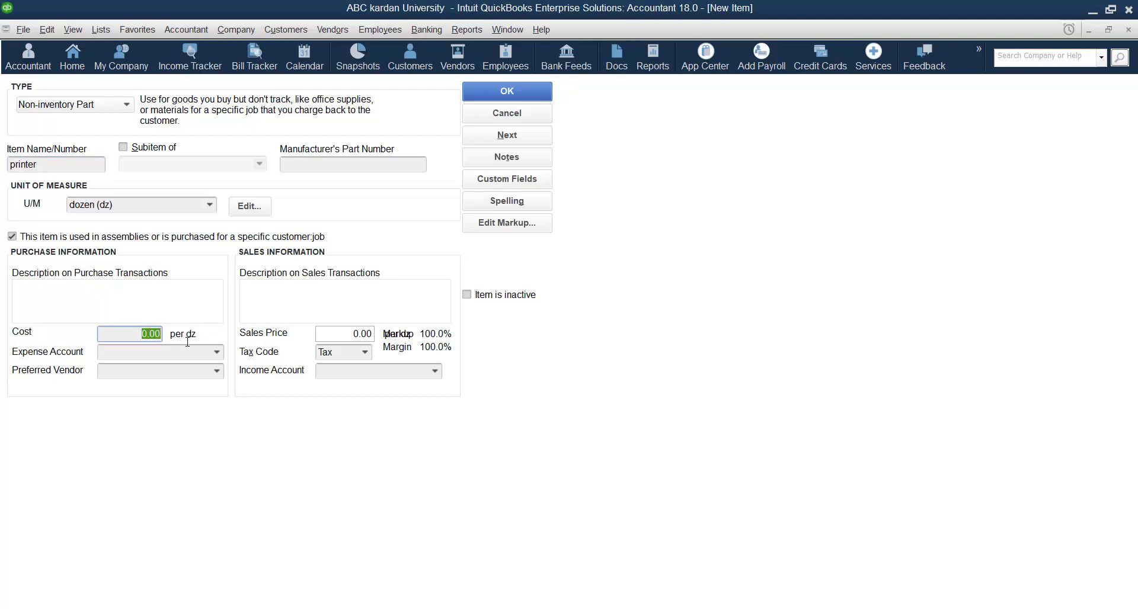
type("100")
left_click(215, 353)
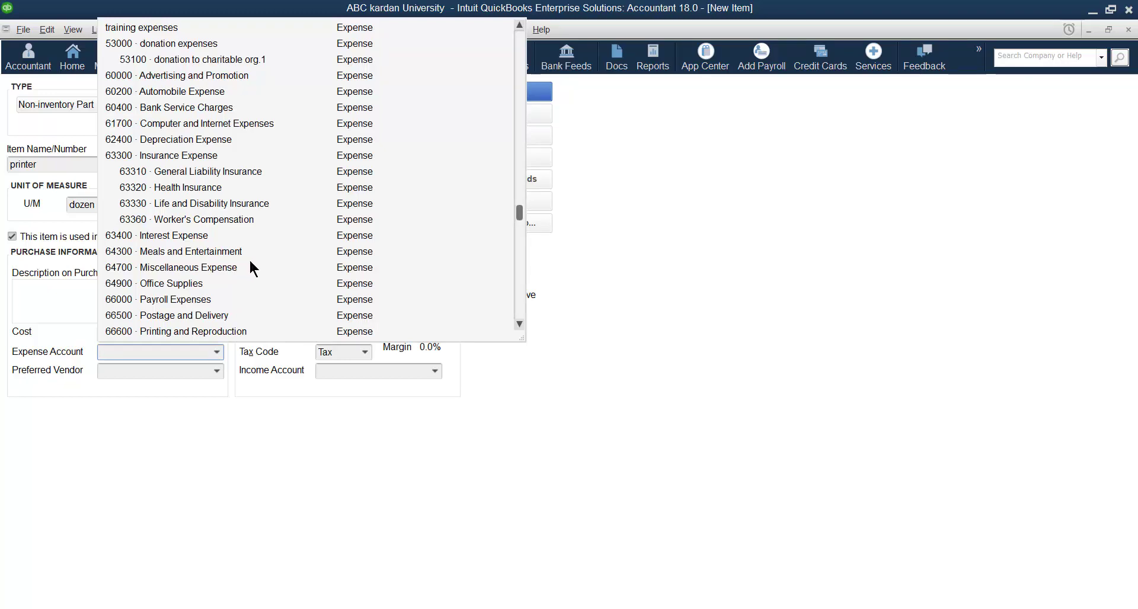
scroll(249, 267, "up", 3)
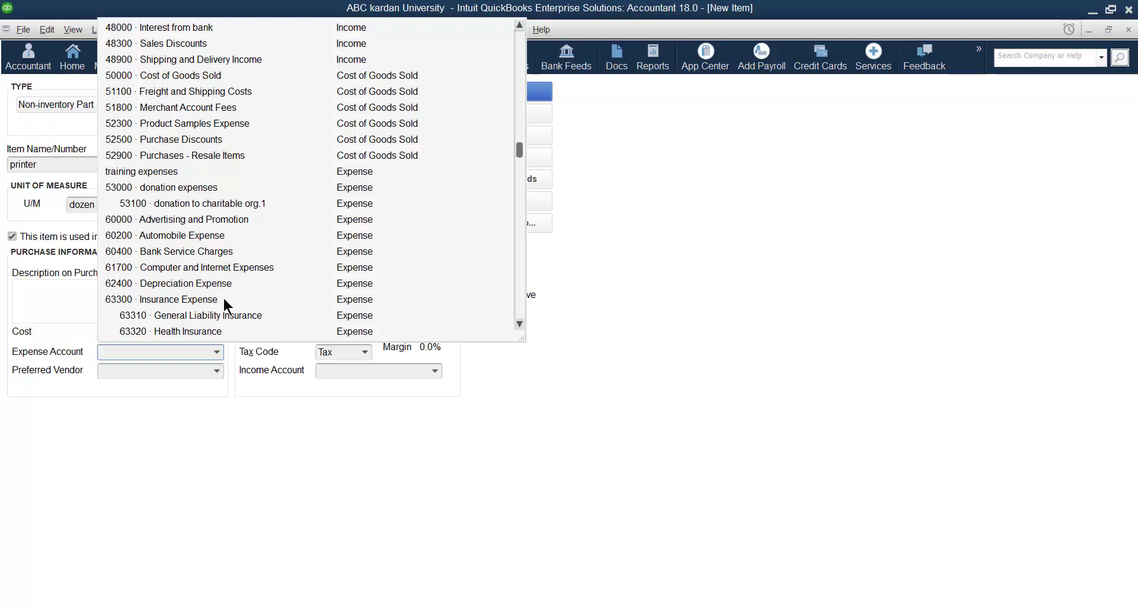
scroll(224, 300, "up", 5)
scroll(225, 303, "down", 7)
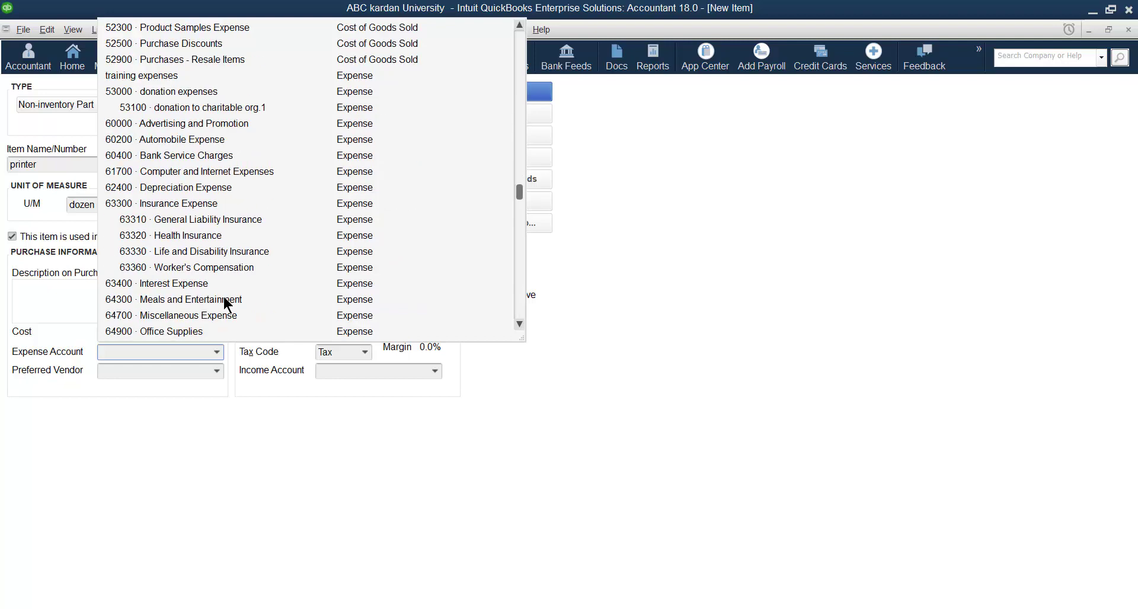
scroll(222, 297, "down", 4)
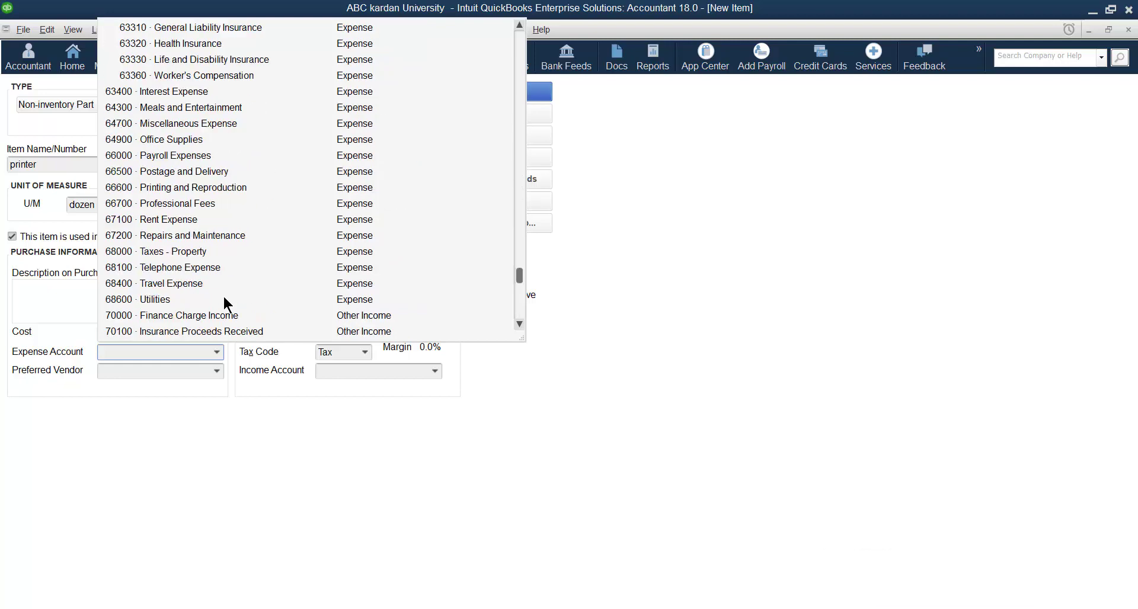
left_click(236, 189)
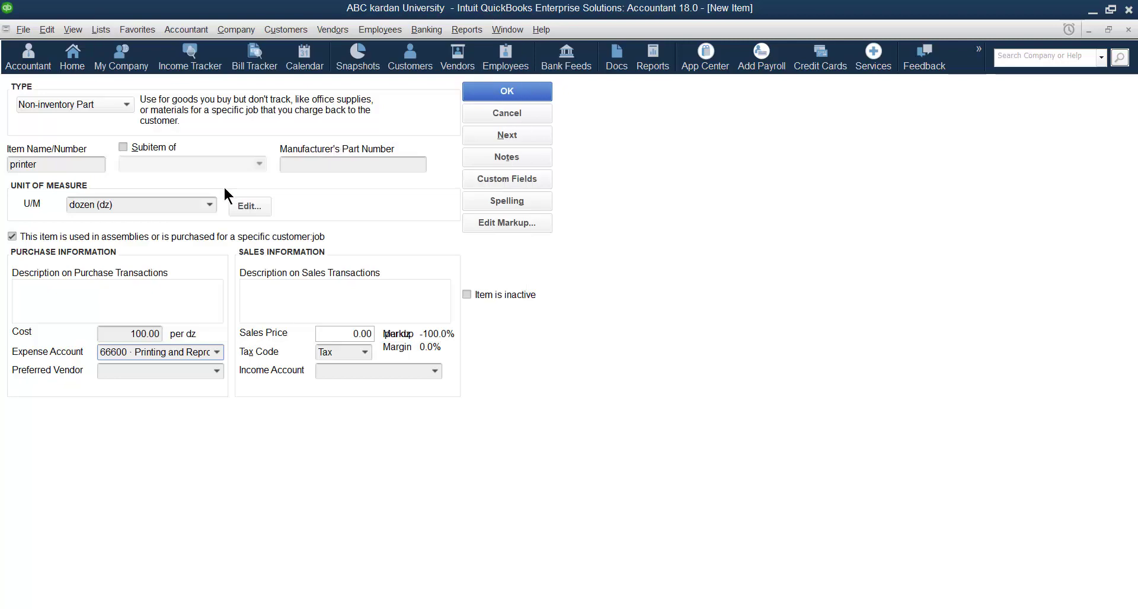
left_click(213, 368)
left_click(153, 423)
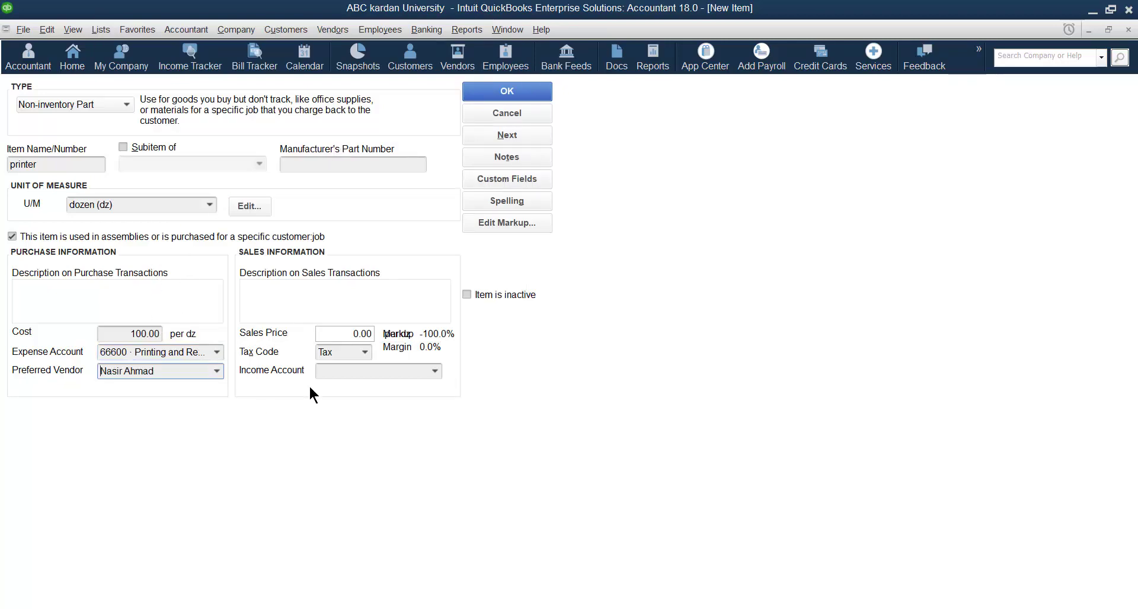
Set the sales price to 120 with income account 47900 · Sales, and save the printer item.
left_click(352, 333)
type("120")
left_click(421, 371)
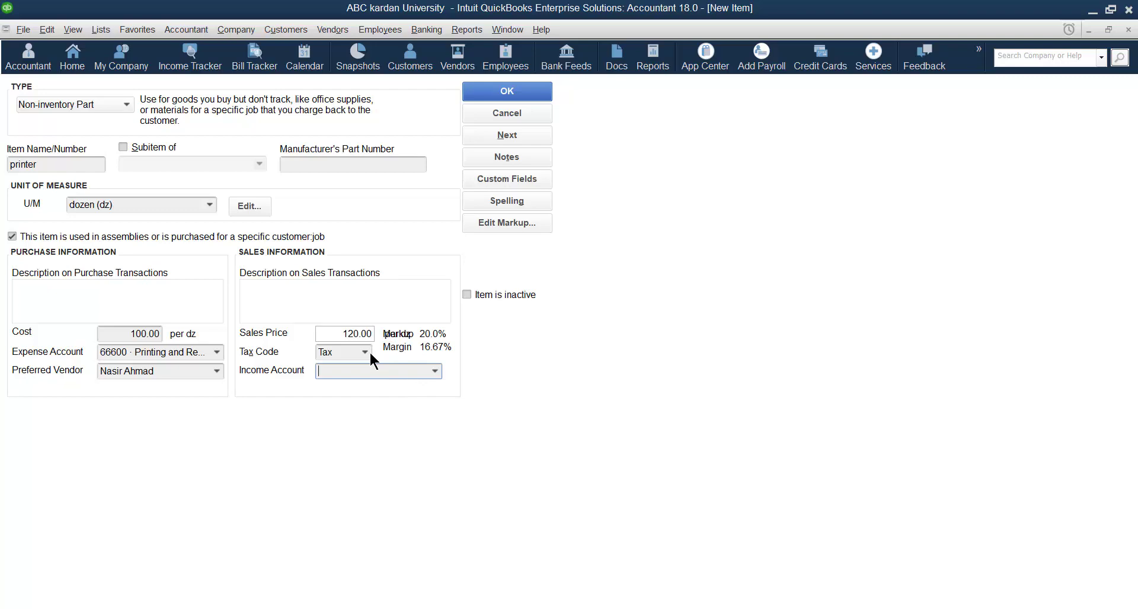
left_click(433, 371)
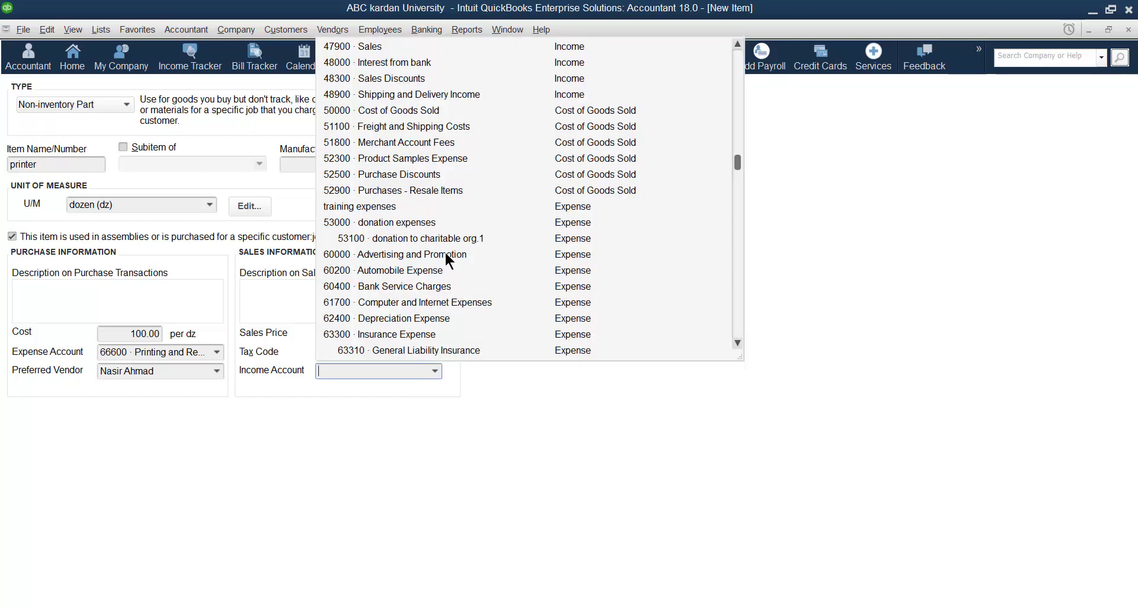
scroll(442, 243, "up", 4)
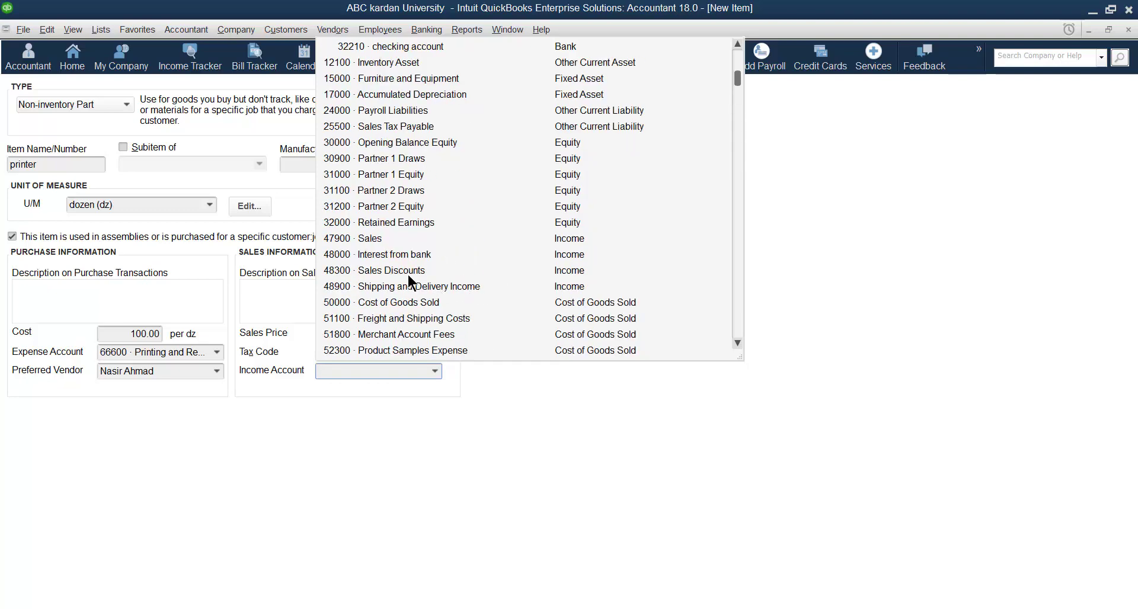
left_click(382, 237)
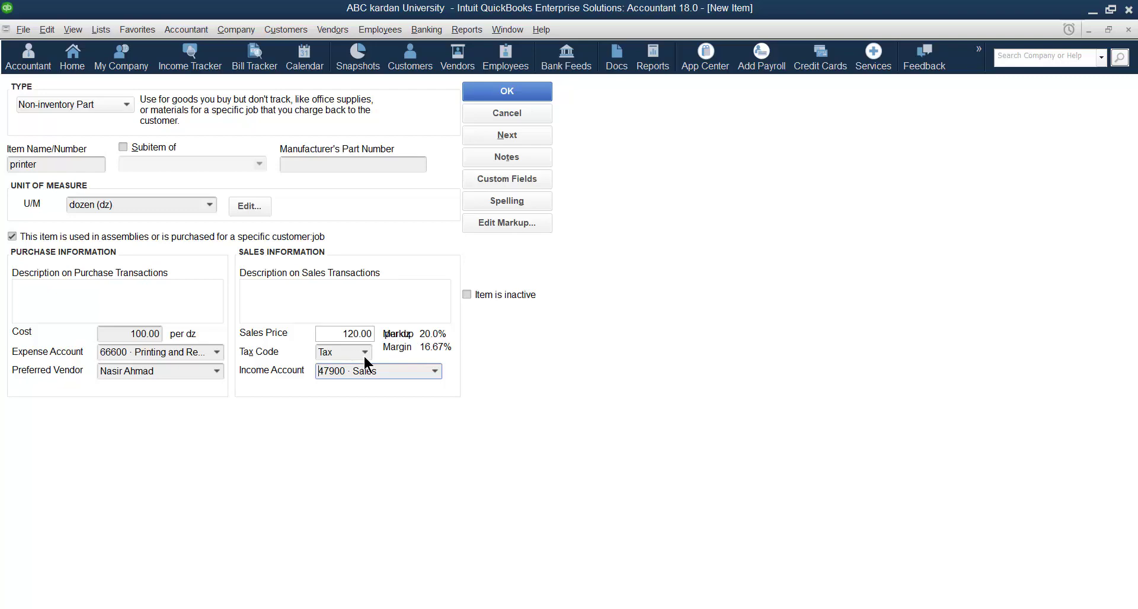
left_click(502, 91)
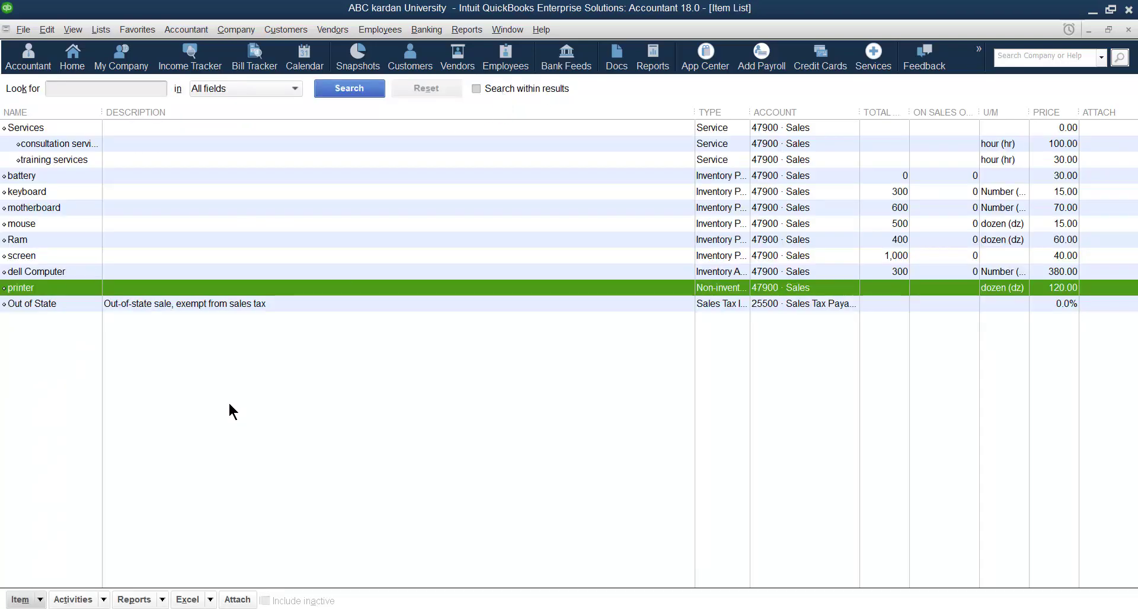
Start a new item in the Item List and set its type to Group.
right_click(231, 412)
left_click(267, 97)
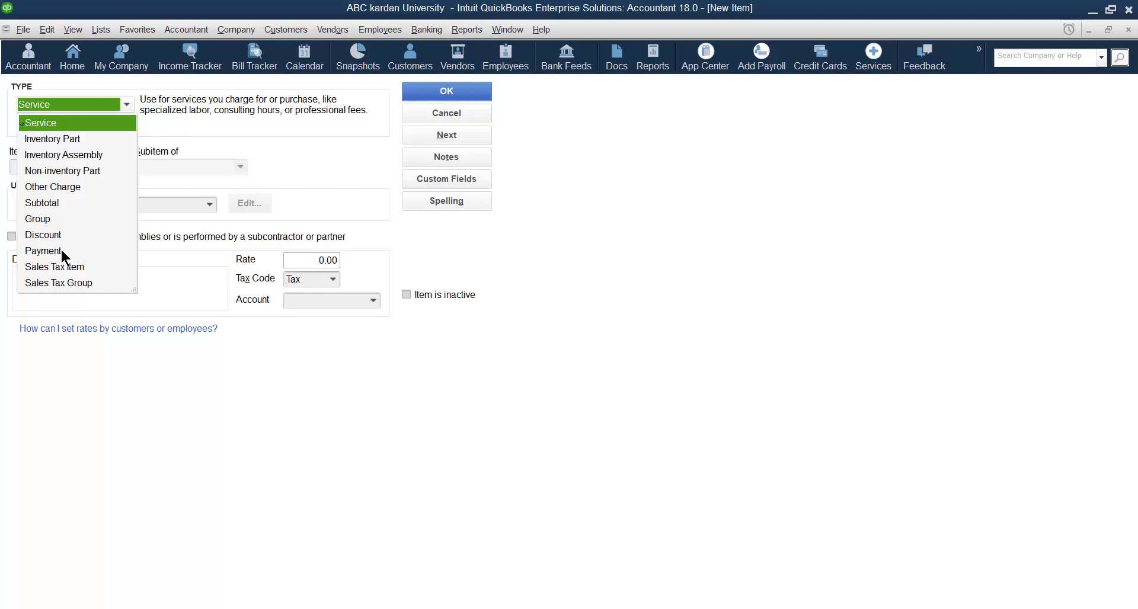
left_click(42, 219)
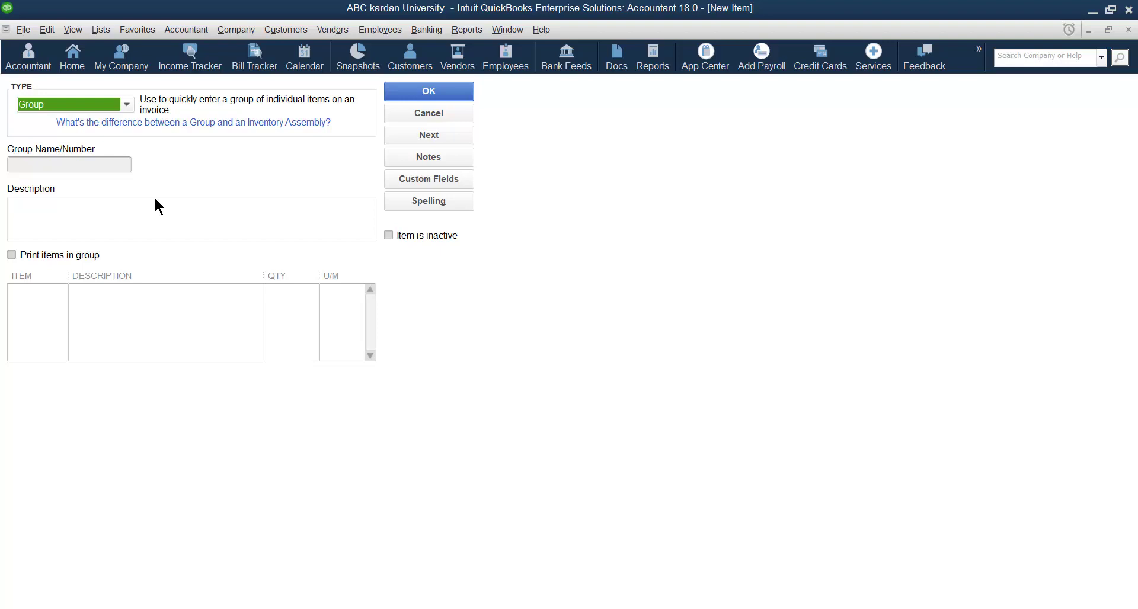
Name the group "group for" followed by the person's first name, and enable printing of the items in the group.
left_click(102, 164)
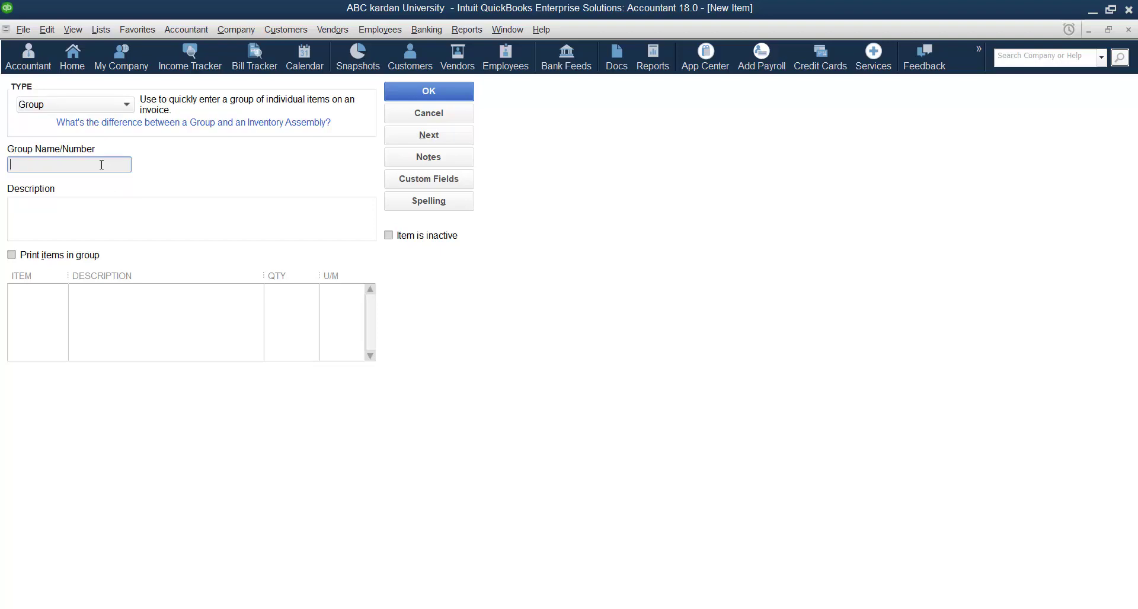
type("group ")
type("Ahmad")
left_click(38, 165)
type("of")
key("BackSpace")
key("BackSpace")
key("BackSpace")
type("for")
left_click(36, 217)
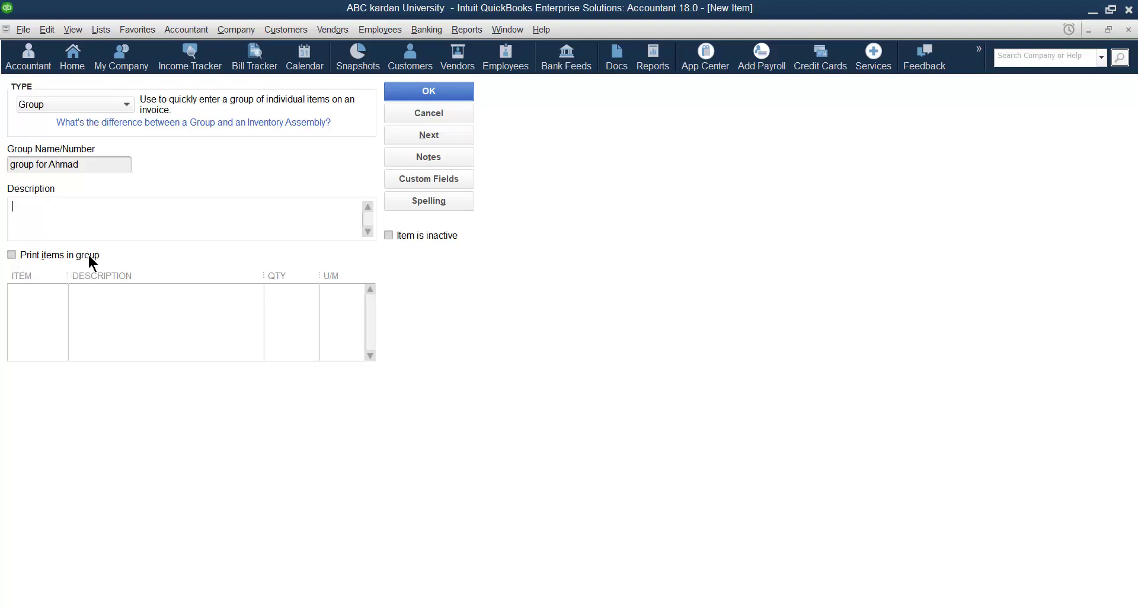
left_click(24, 258)
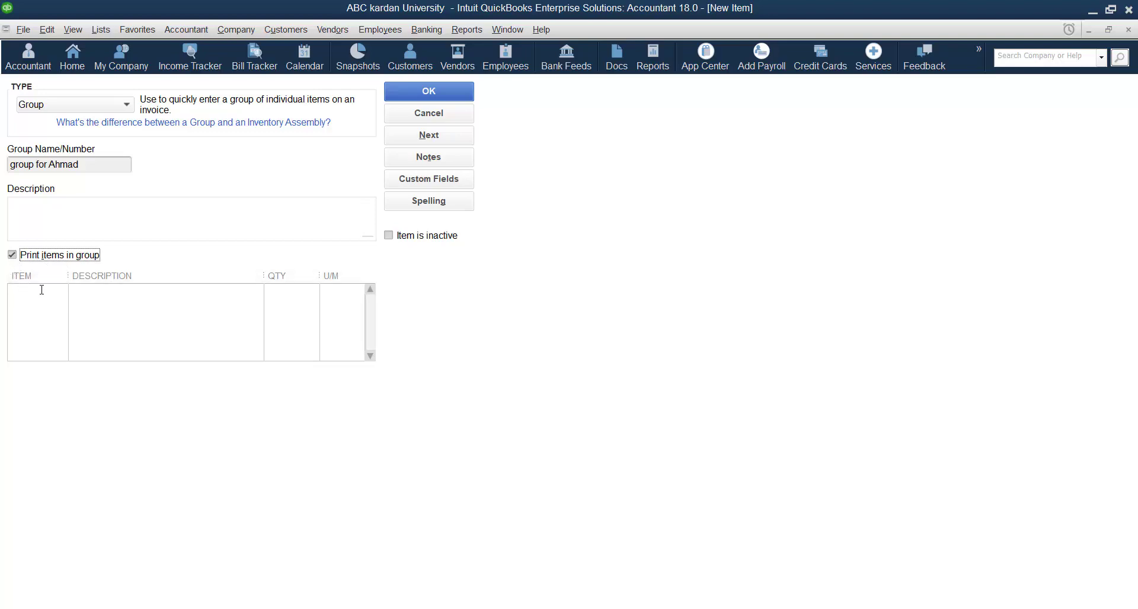
Add battery as the group's first item with a quantity of 10.
left_click(42, 290)
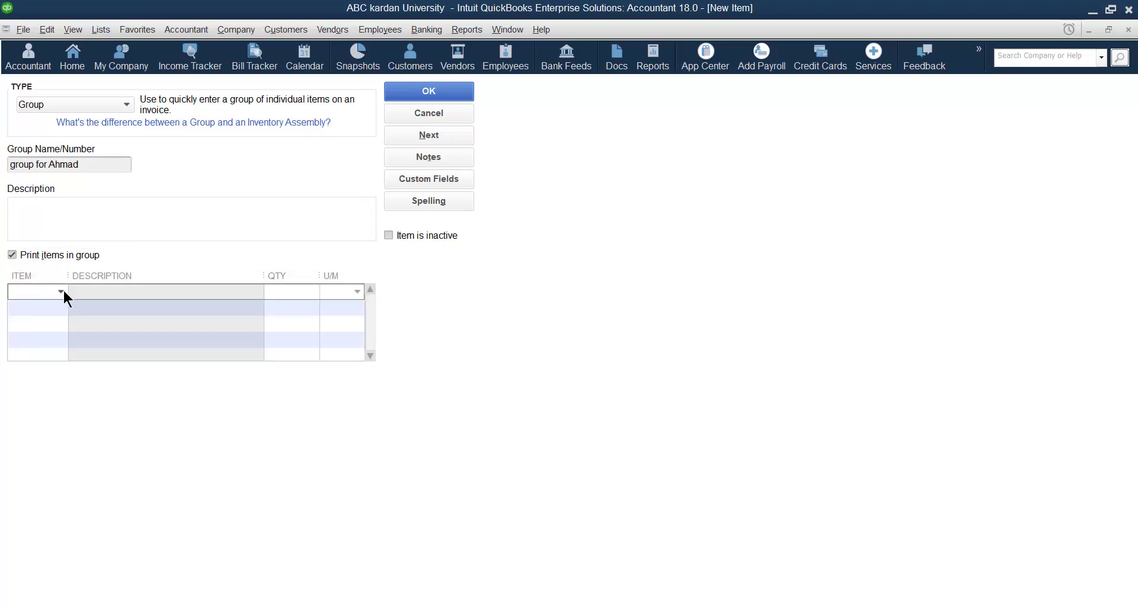
left_click(62, 291)
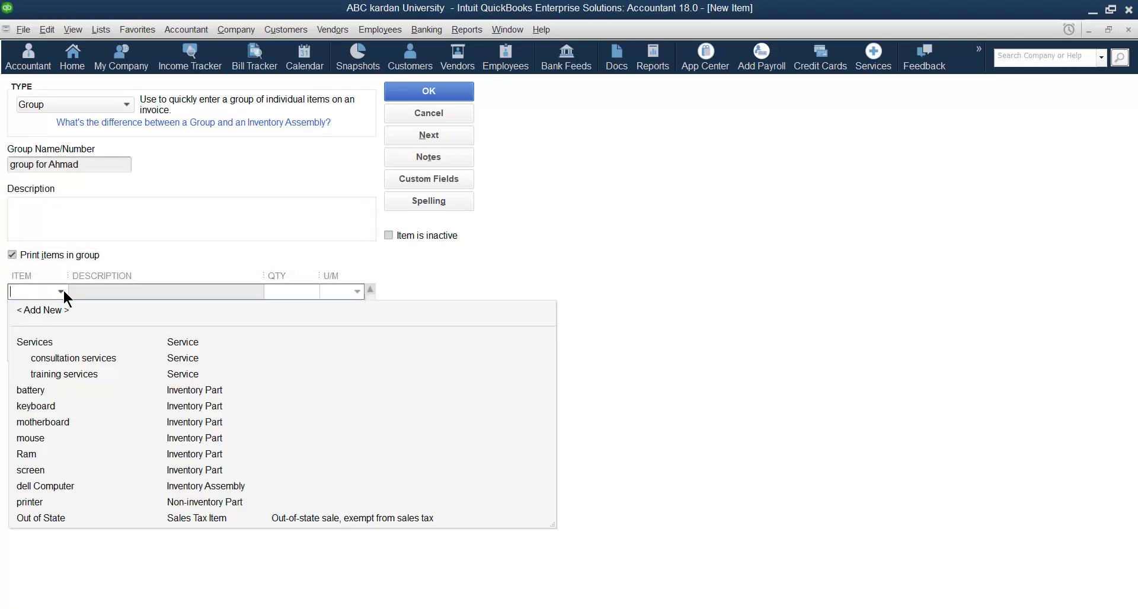
left_click(41, 391)
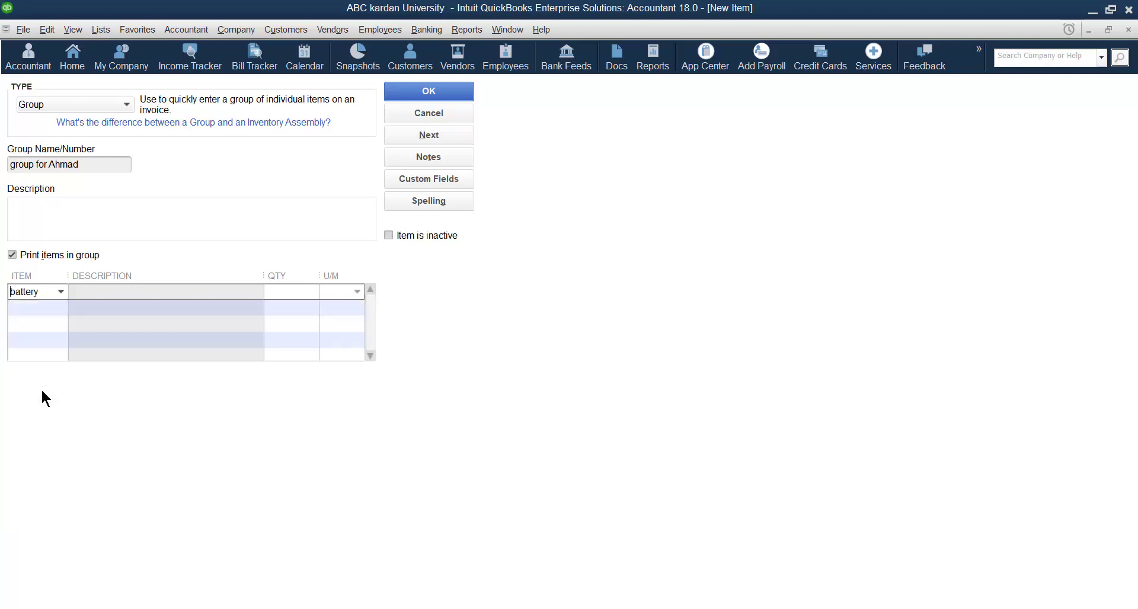
left_click(276, 293)
type("10")
Add motherboard as the group's second item with a quantity of 20.
left_click(40, 309)
left_click(62, 309)
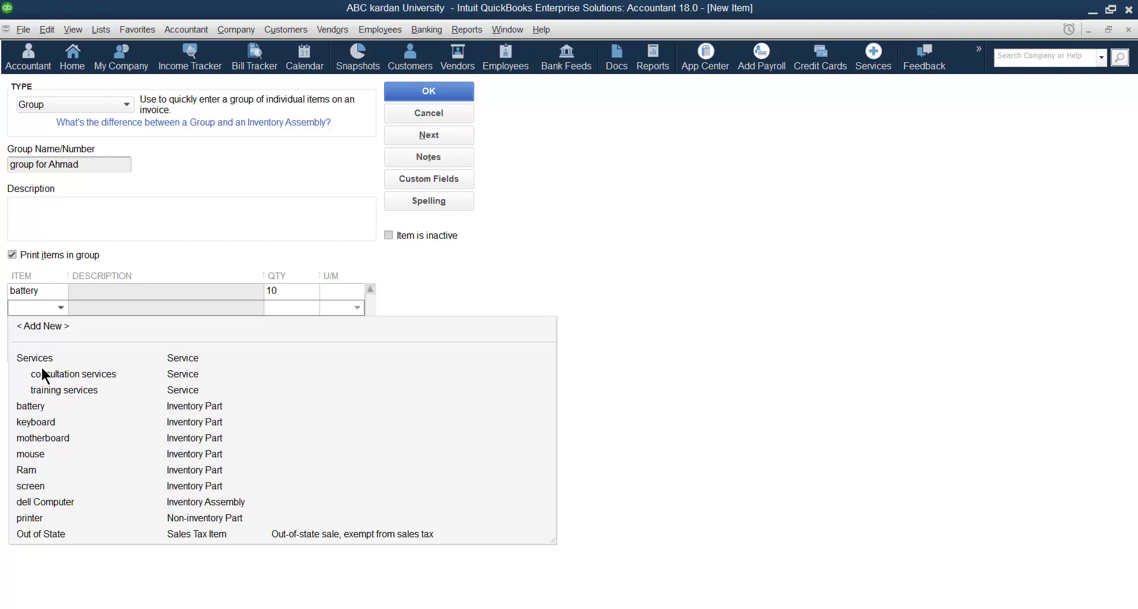
left_click(40, 438)
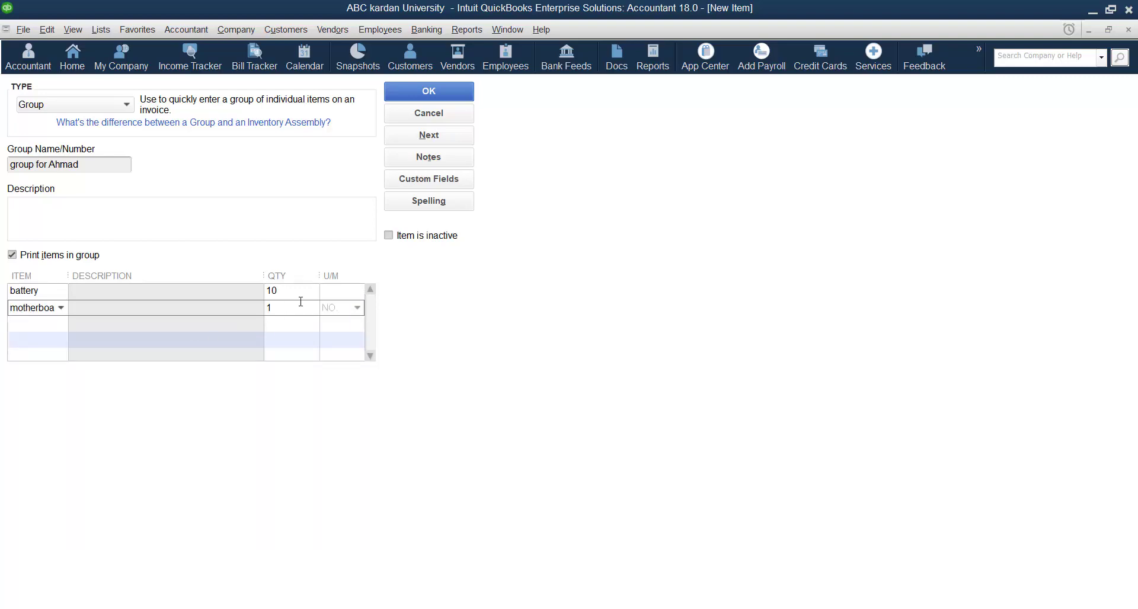
left_click(284, 309)
type("20")
Add Ram as the group's third item with a quantity of 30.
left_click(57, 325)
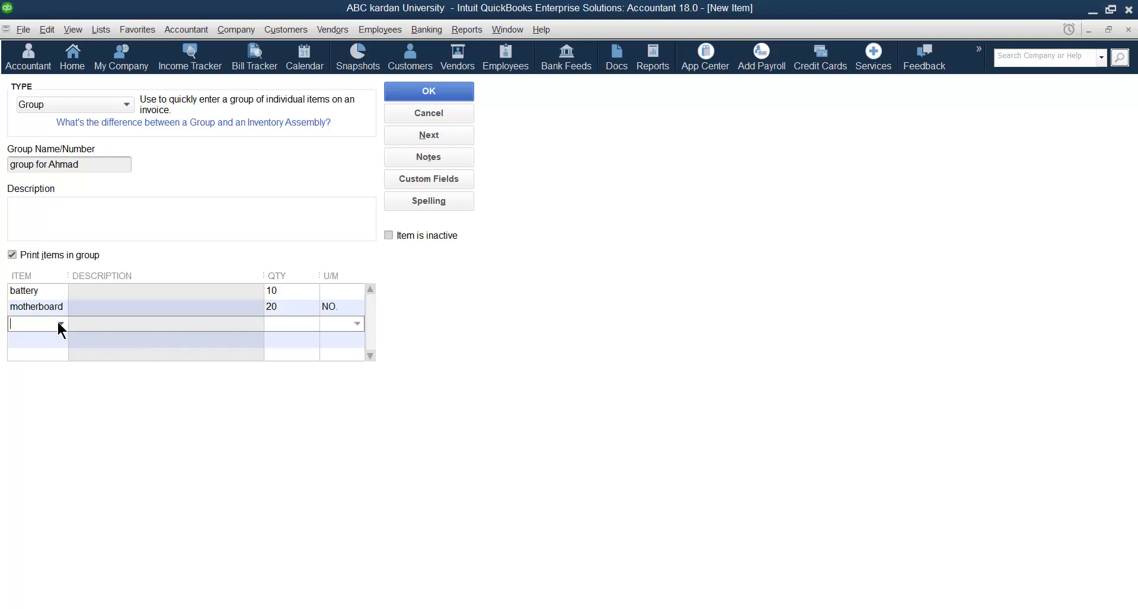
left_click(60, 324)
left_click(32, 486)
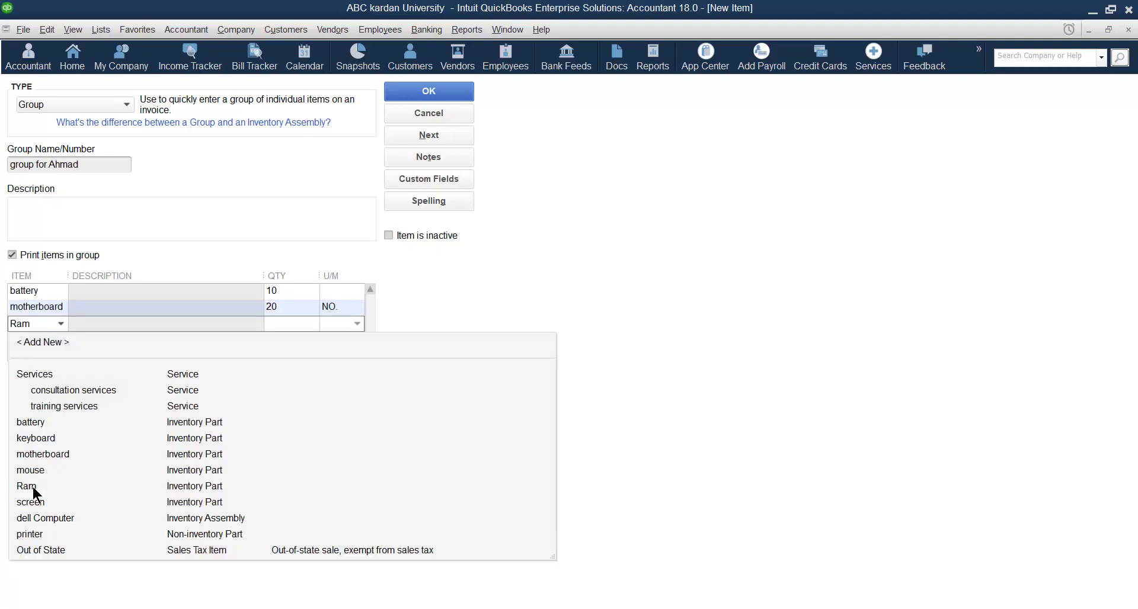
left_click(304, 323)
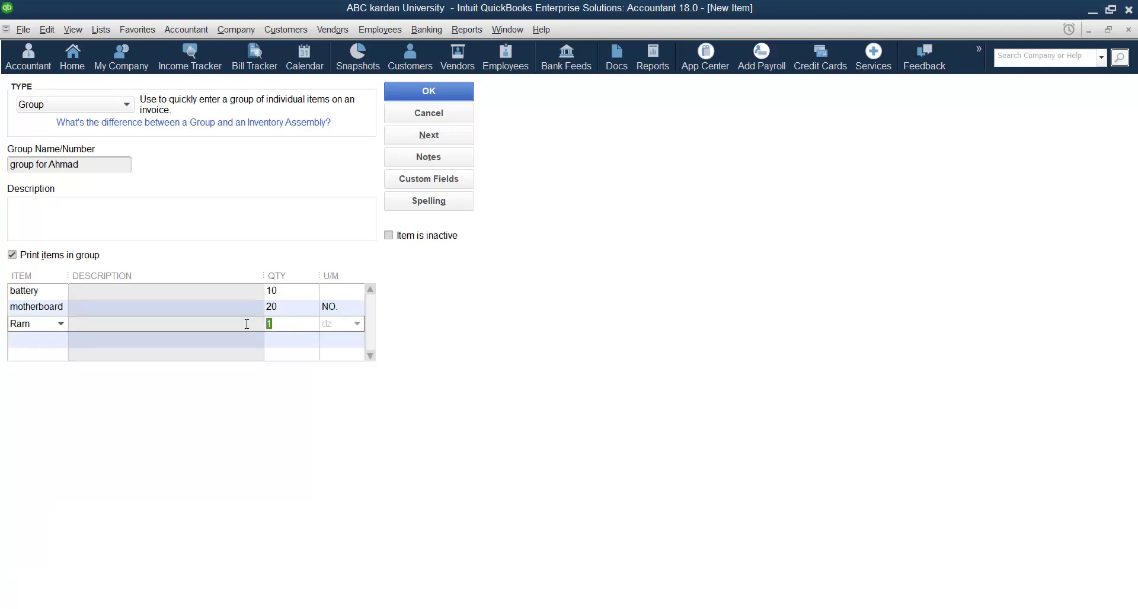
type("30")
Add screen as the group's fourth item with a quantity of 40, and save the group item.
left_click(51, 339)
left_click(61, 339)
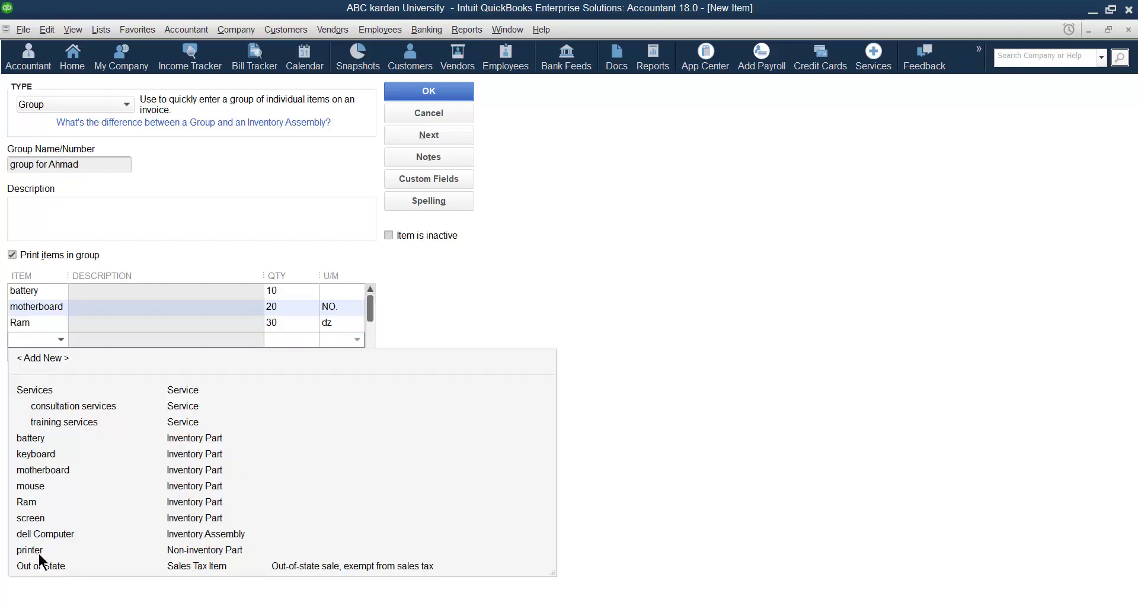
left_click(35, 519)
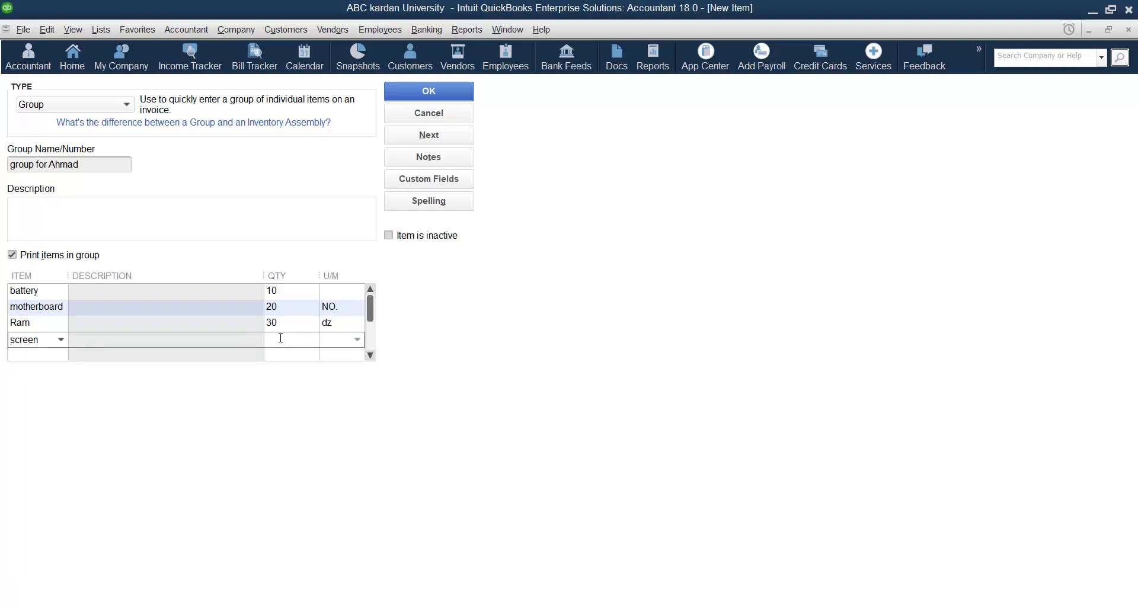
type("5")
key("BackSpace")
type("40")
left_click(421, 91)
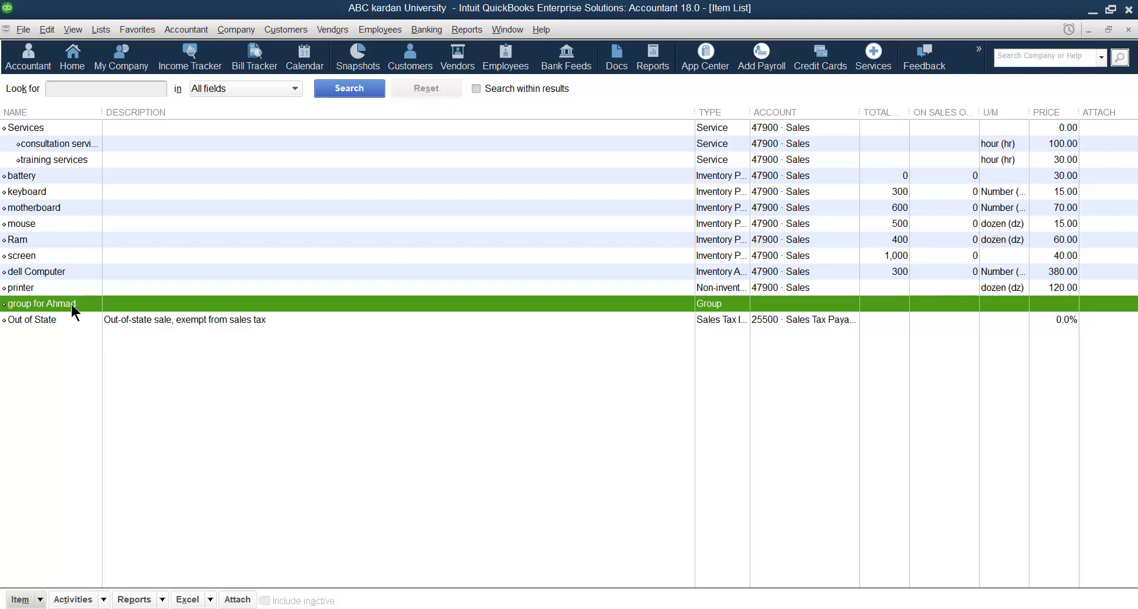
Reopen the saved group item from the Item List to review its component items and quantities, and close it.
double_click(141, 303)
left_click(132, 309)
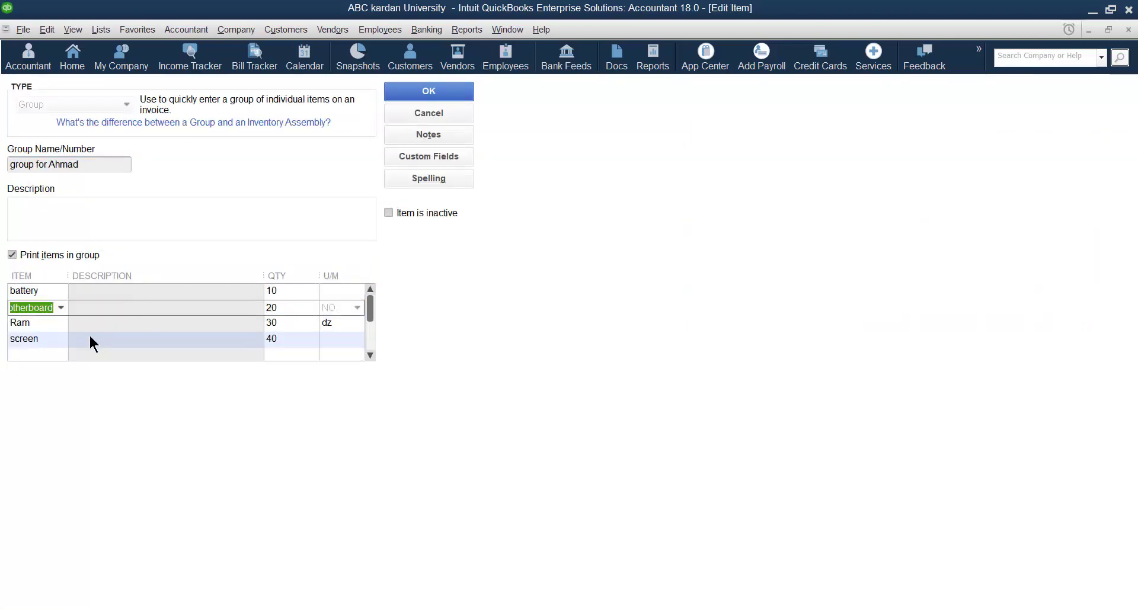
left_click(431, 94)
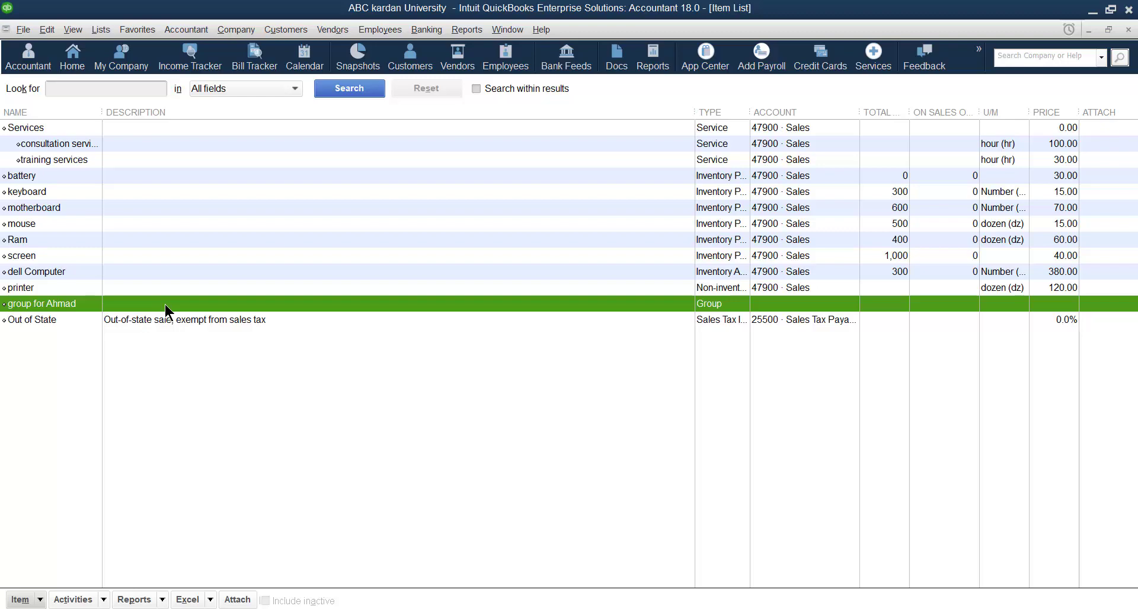
right_click(165, 304)
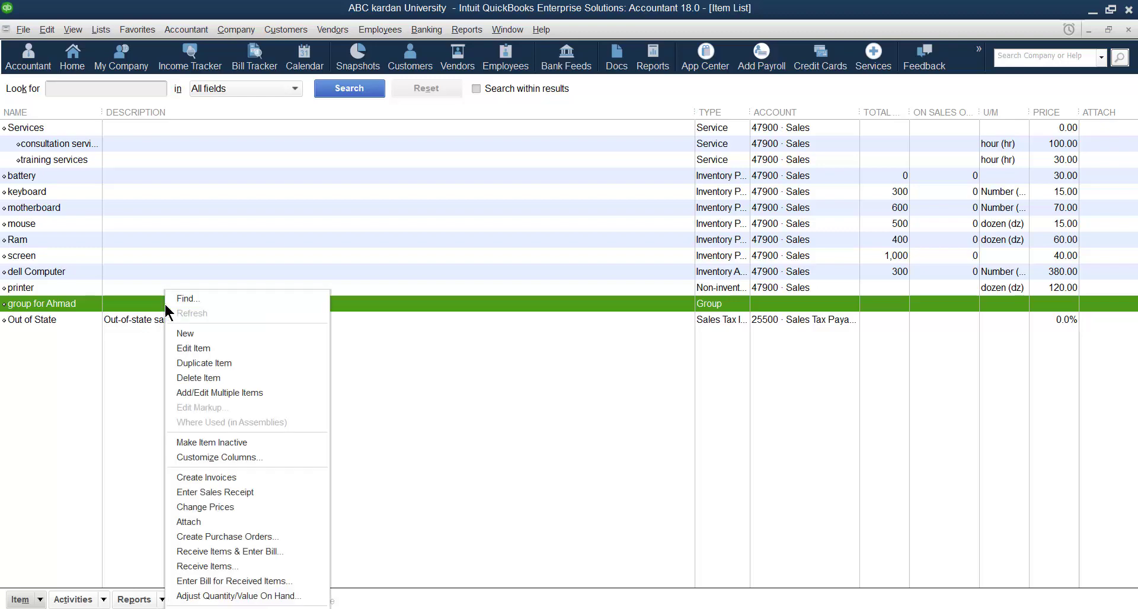
left_click(398, 378)
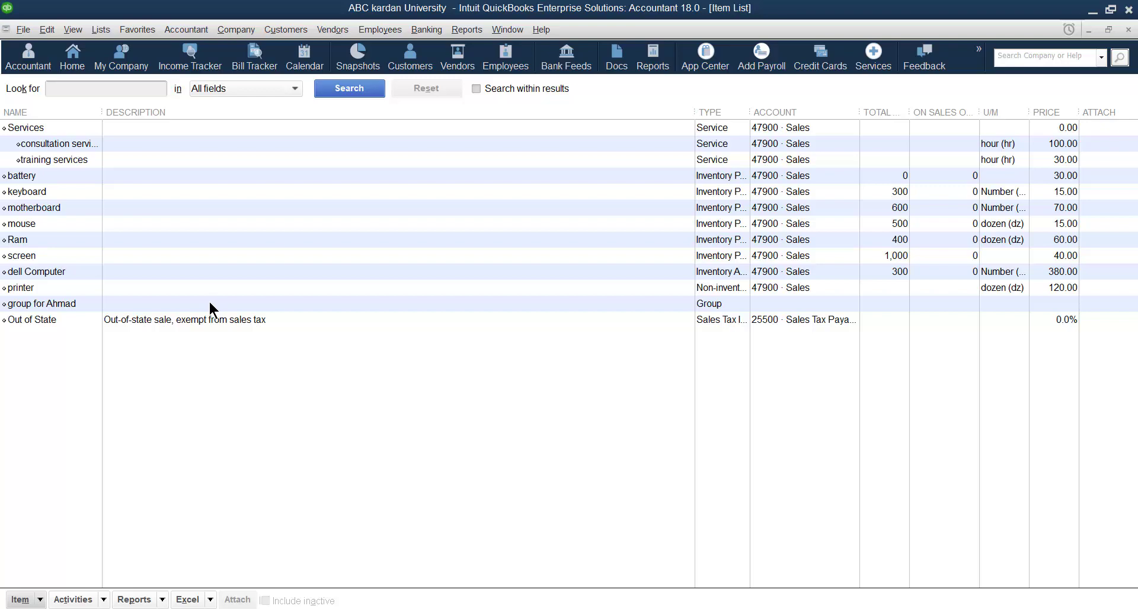
Start another new item in the Item List and set its type to Sales Tax Item.
right_click(200, 369)
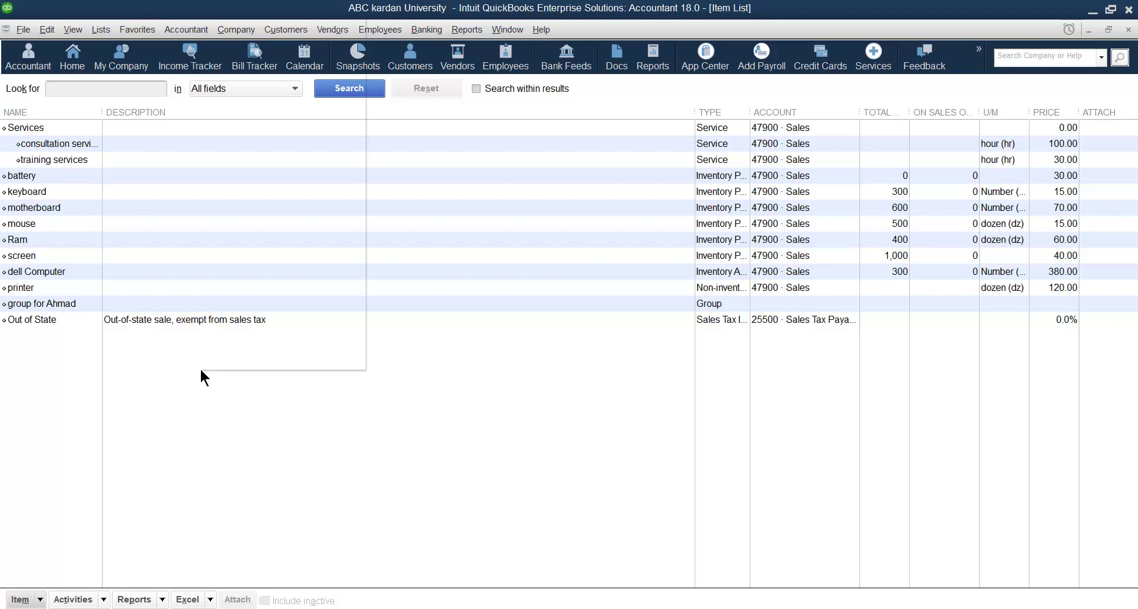
left_click(236, 61)
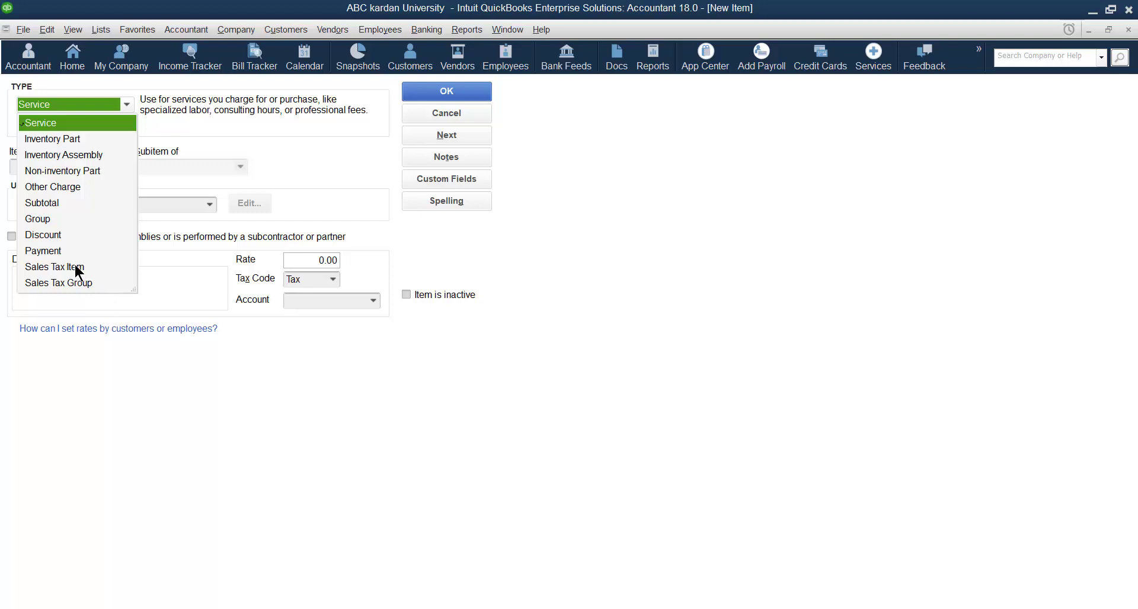
left_click(76, 267)
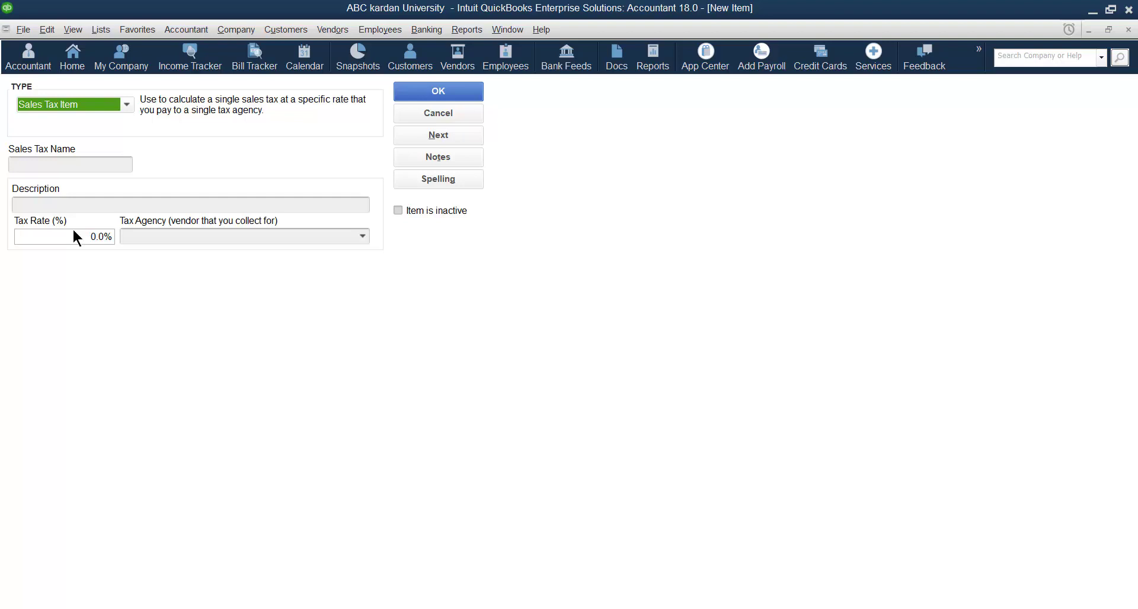
Name the sales tax item "10% sales tax" and set its tax rate to 10%.
left_click(54, 164)
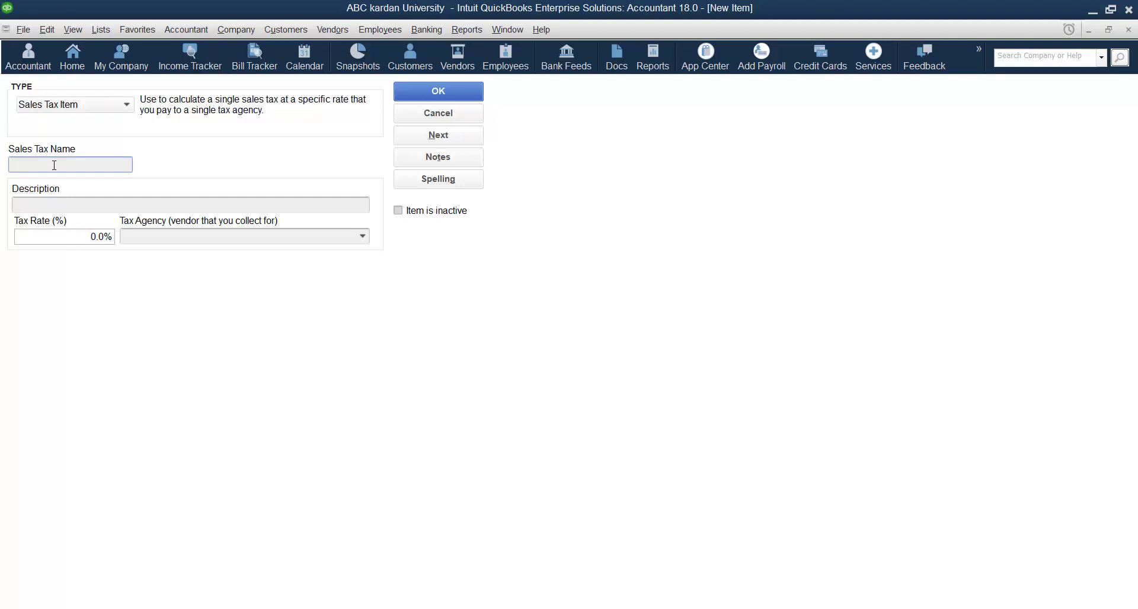
type("10% sales tax")
left_click(62, 204)
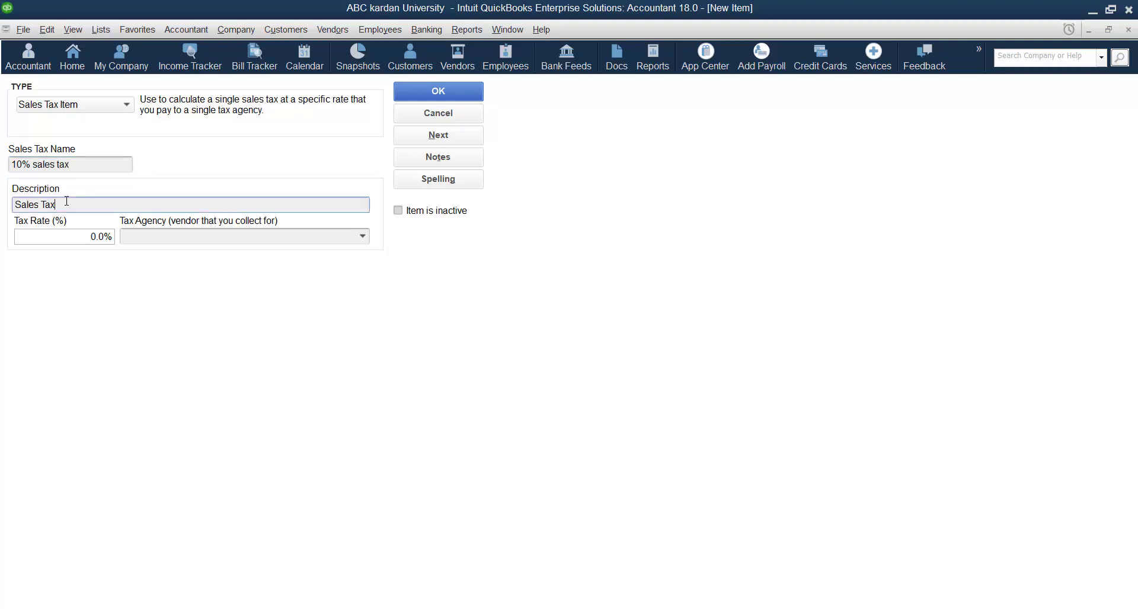
left_click(78, 236)
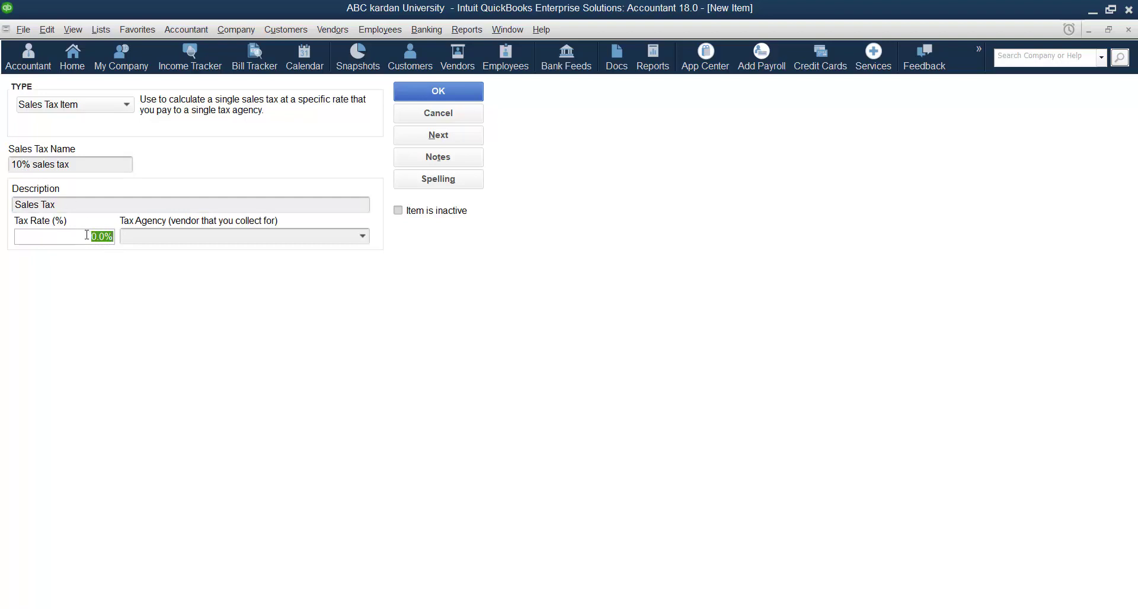
type("10%")
Create a new vendor "ministry of finance" as the tax agency of the 10% sales tax, and save the item to continue with another.
left_click(166, 236)
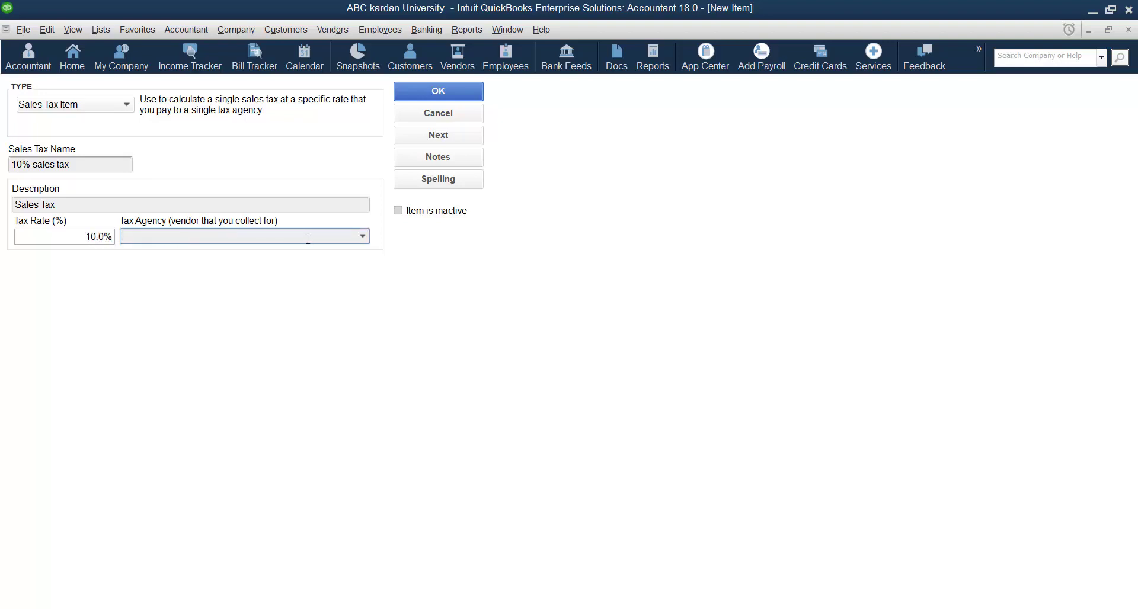
left_click(363, 236)
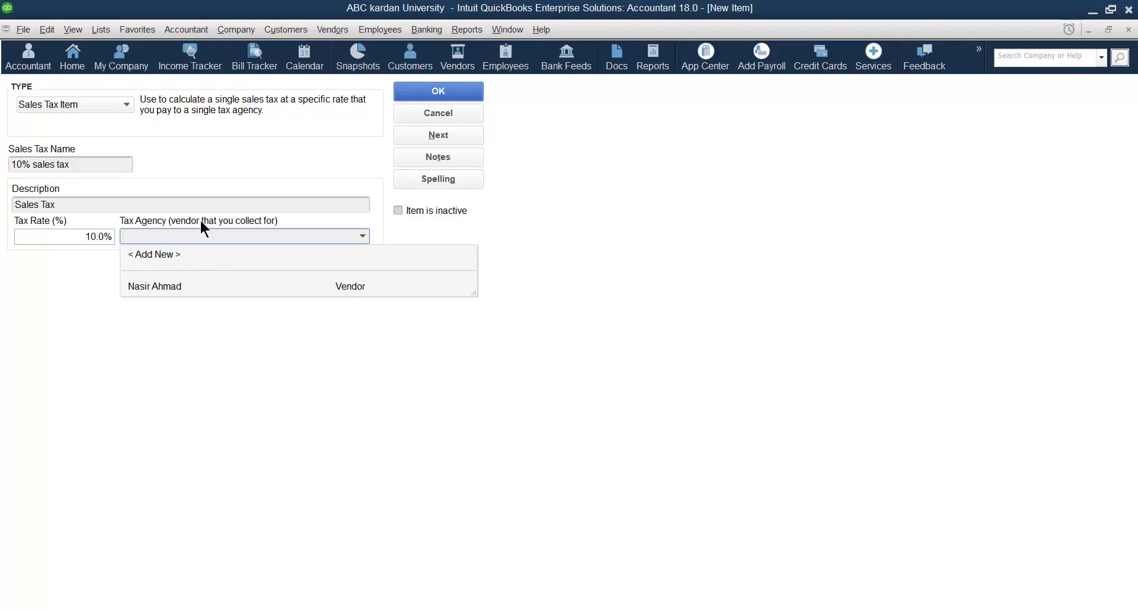
left_click(166, 256)
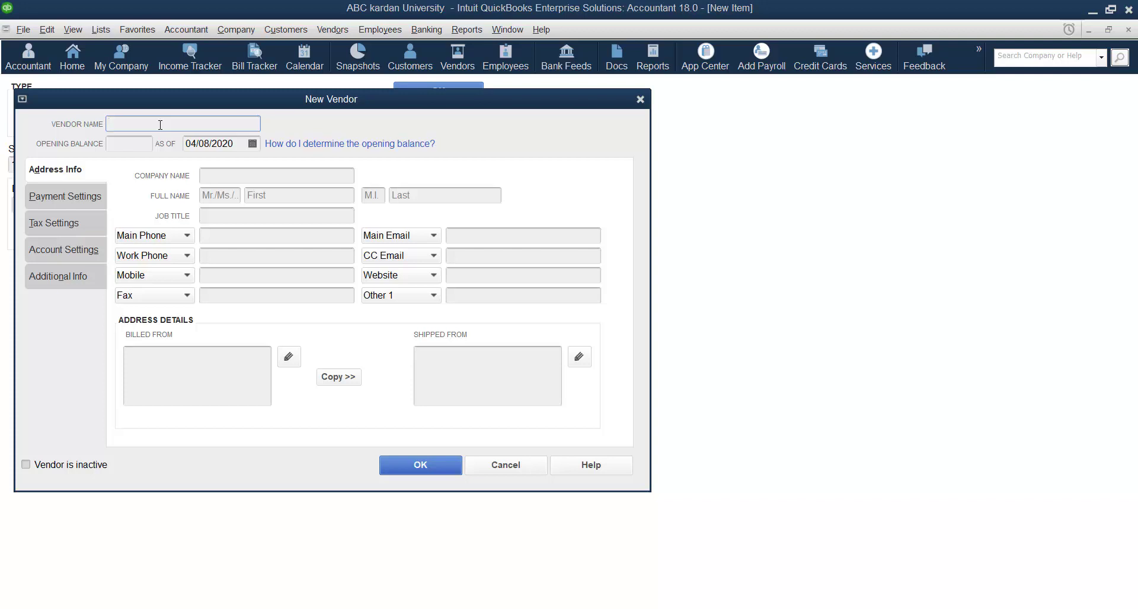
type("m")
key("BackSpace")
type("ministry f")
key("BackSpace")
key("BackSpace")
type("of finance")
left_click(431, 469)
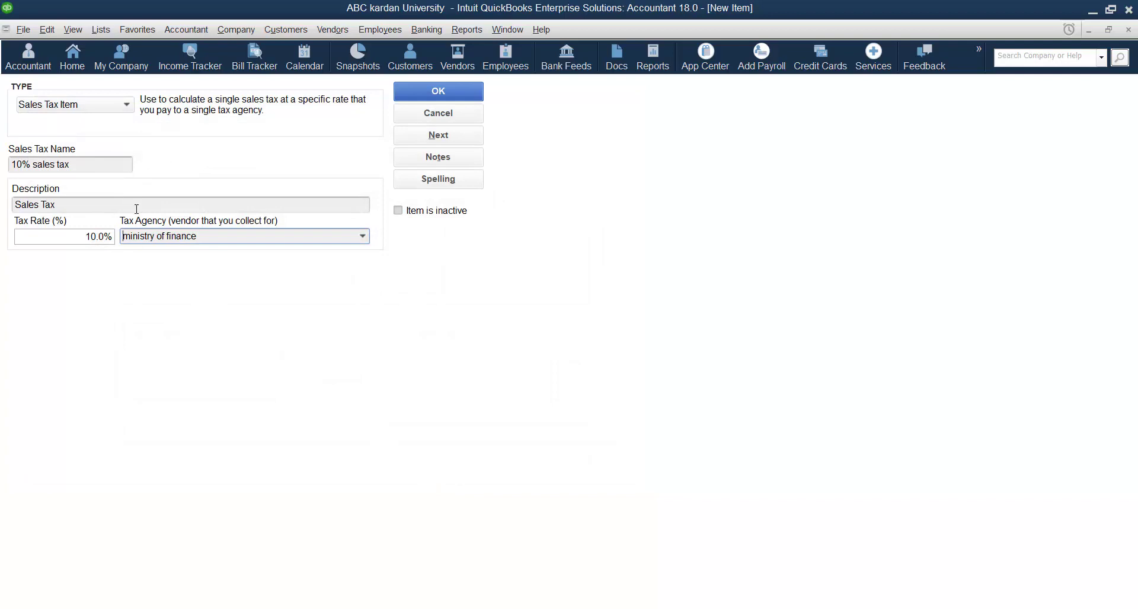
left_click(437, 137)
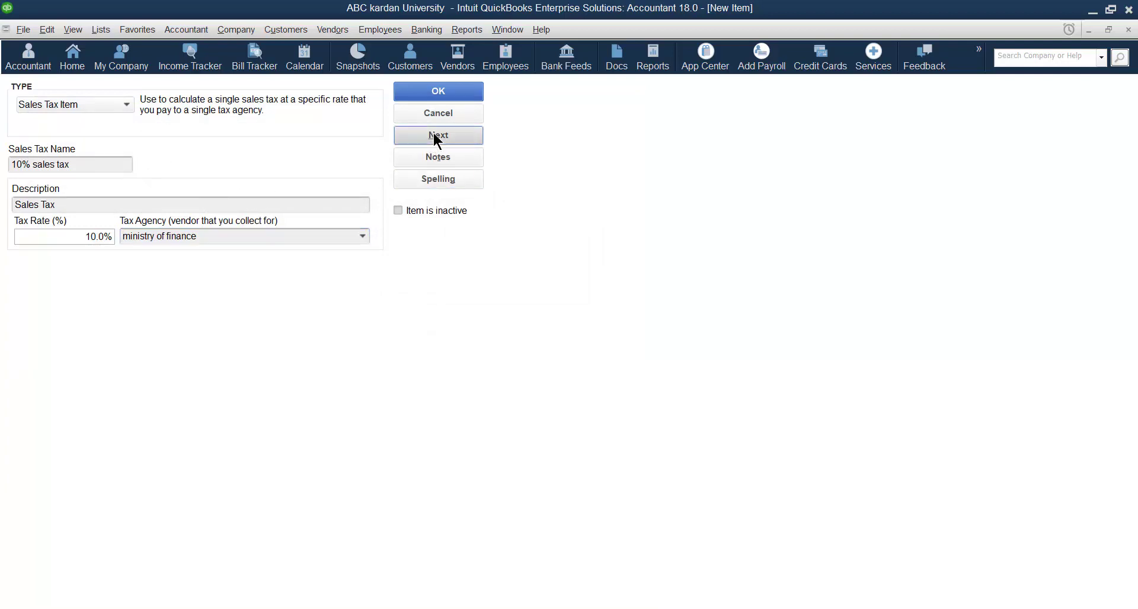
Name the next sales tax item "15% sales tax".
left_click(85, 164)
type("15")
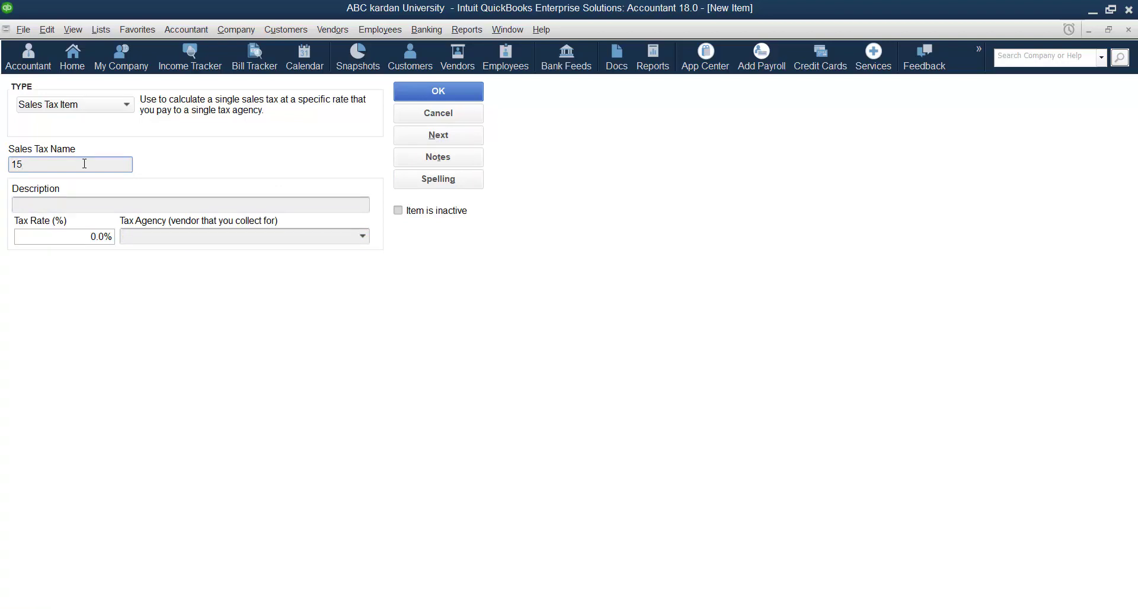
type("% sale stax")
key("BackSpace")
key("BackSpace")
key("BackSpace")
key("BackSpace")
key("BackSpace")
type("s tax")
Set the 15% sales tax item's rate to 15% with ministry of finance as tax agency, and save it to continue with another.
left_click_drag(93, 236, 98, 234)
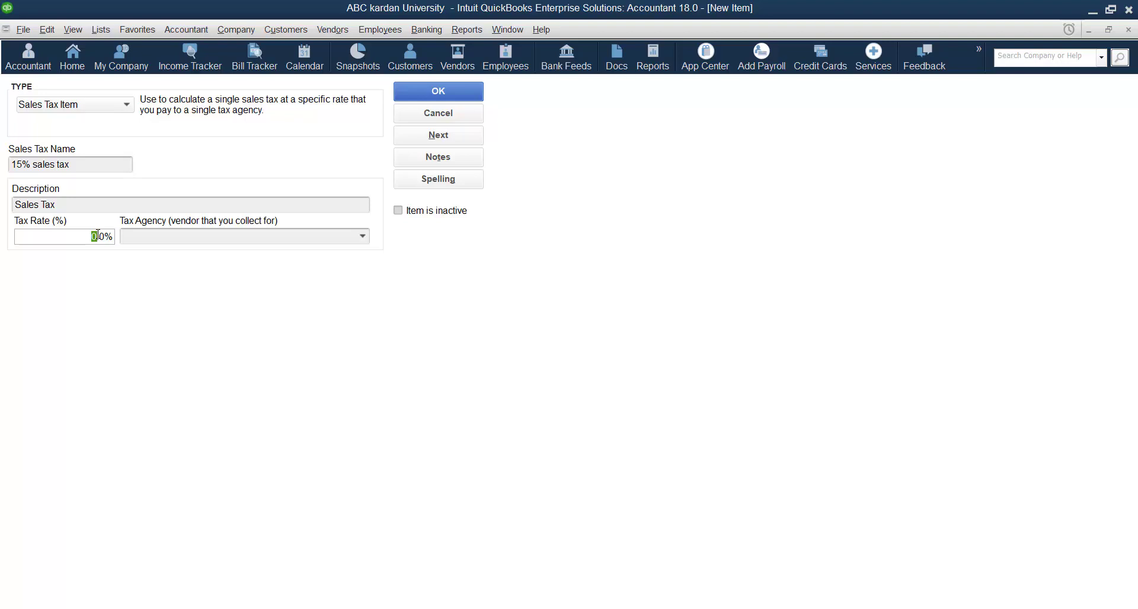
type("15")
left_click(197, 237)
left_click(363, 237)
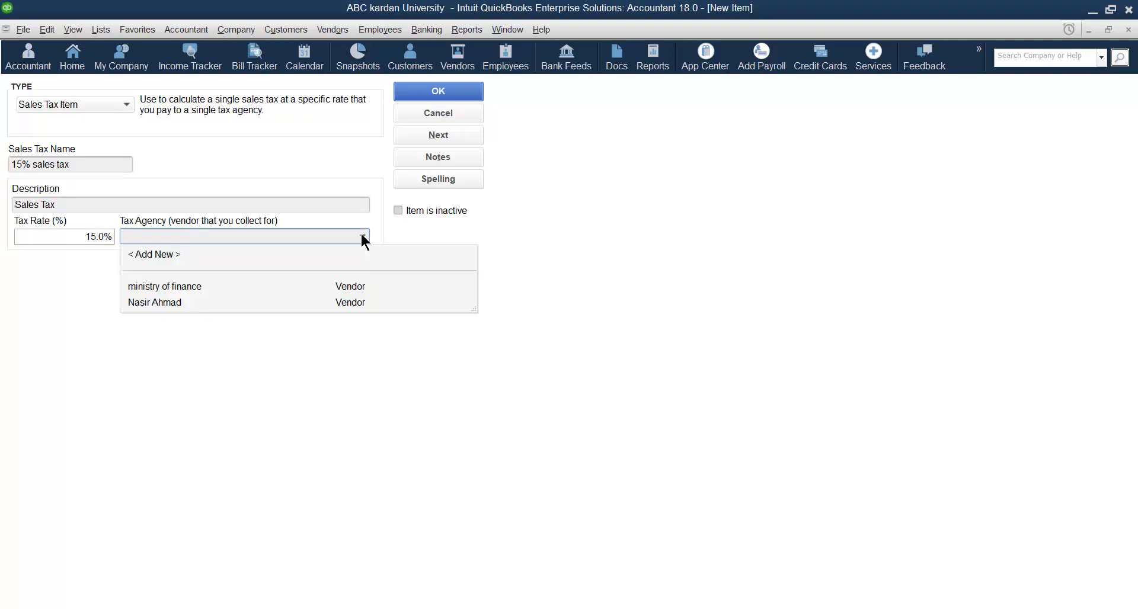
left_click(178, 287)
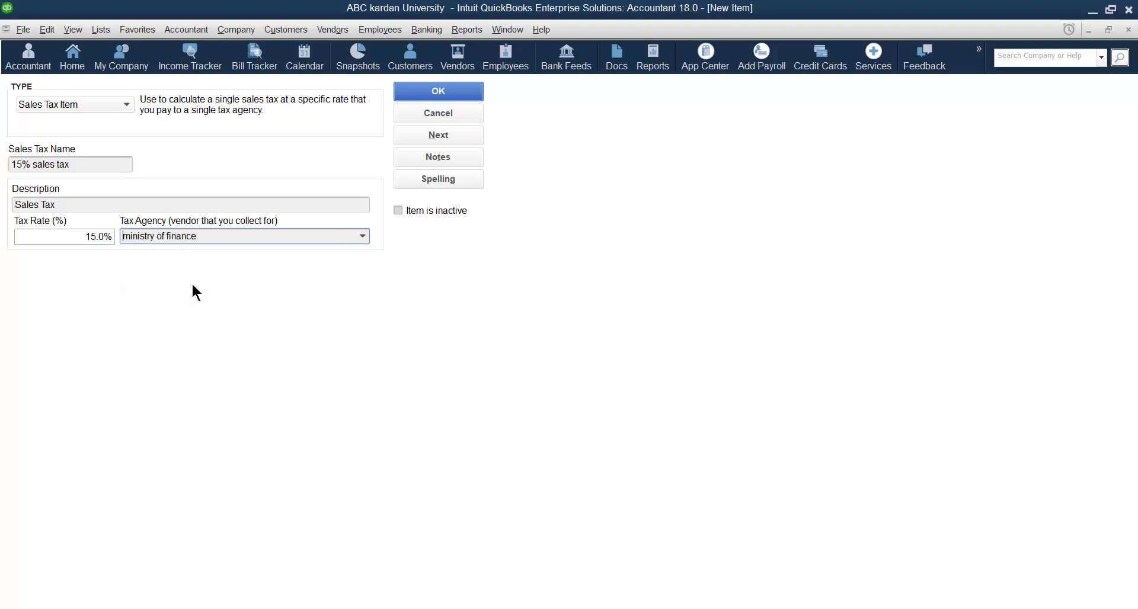
left_click(439, 136)
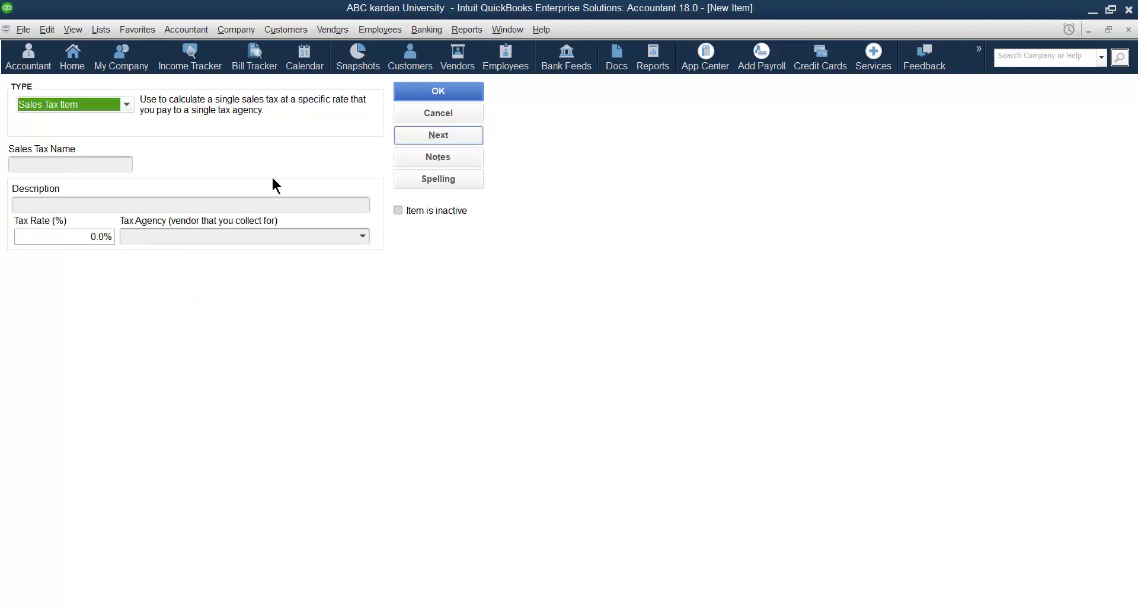
Name the third sales tax item "12% sales tax" and set its tax rate to 12%.
left_click(80, 163)
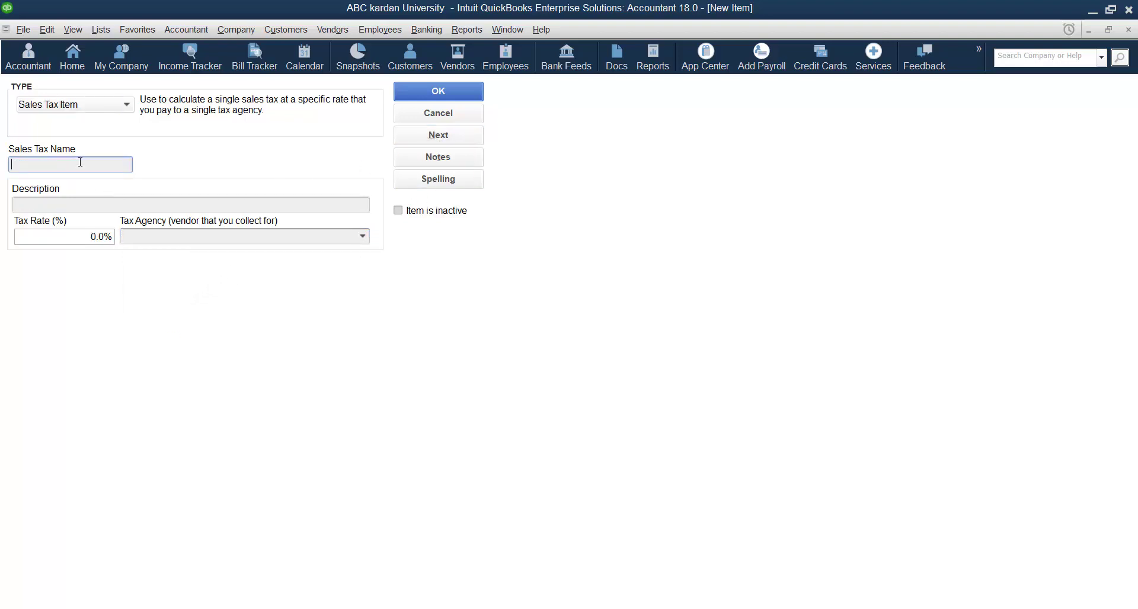
type("12% sales tax")
left_click(88, 238)
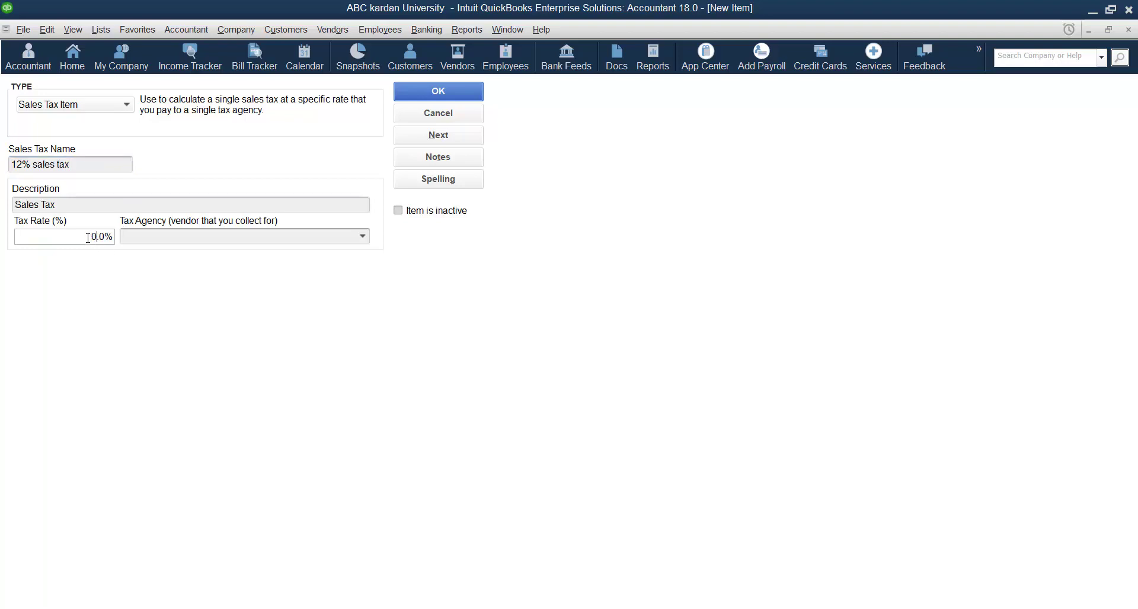
key("BackSpace")
type("12")
Create a new vendor "municipality" as the tax agency of the 12% sales tax, and save the item.
left_click(363, 237)
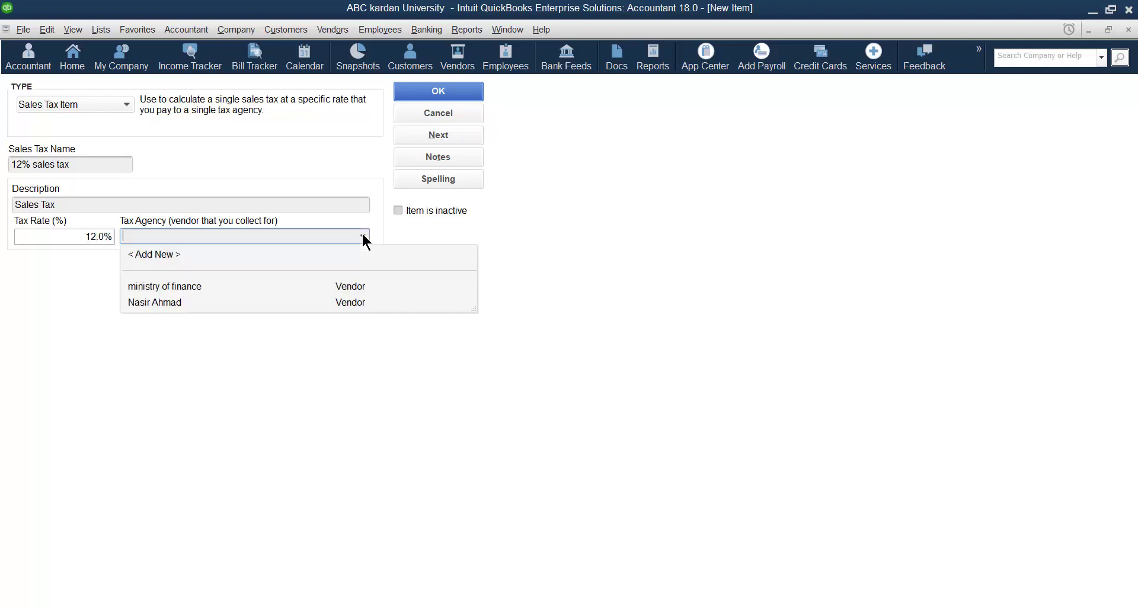
left_click(175, 255)
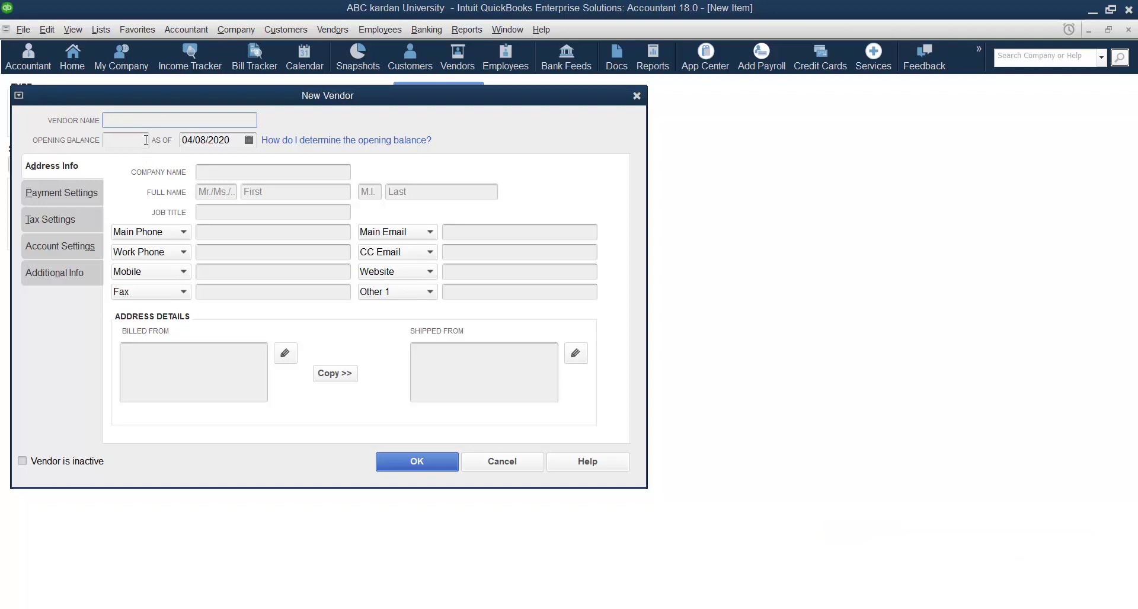
type("municipality")
left_click(430, 465)
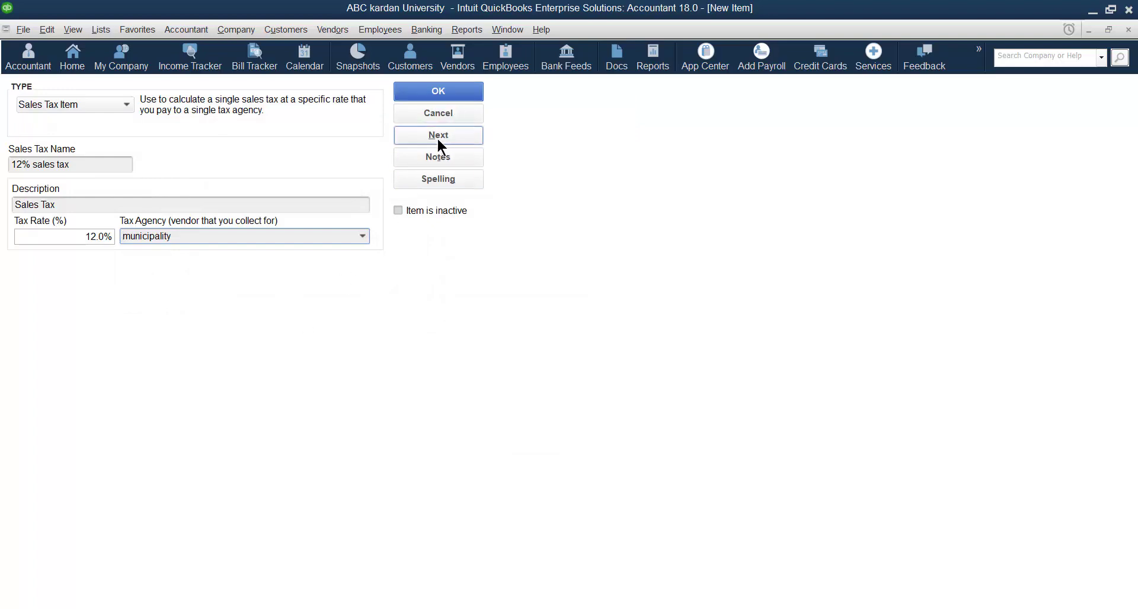
left_click(443, 92)
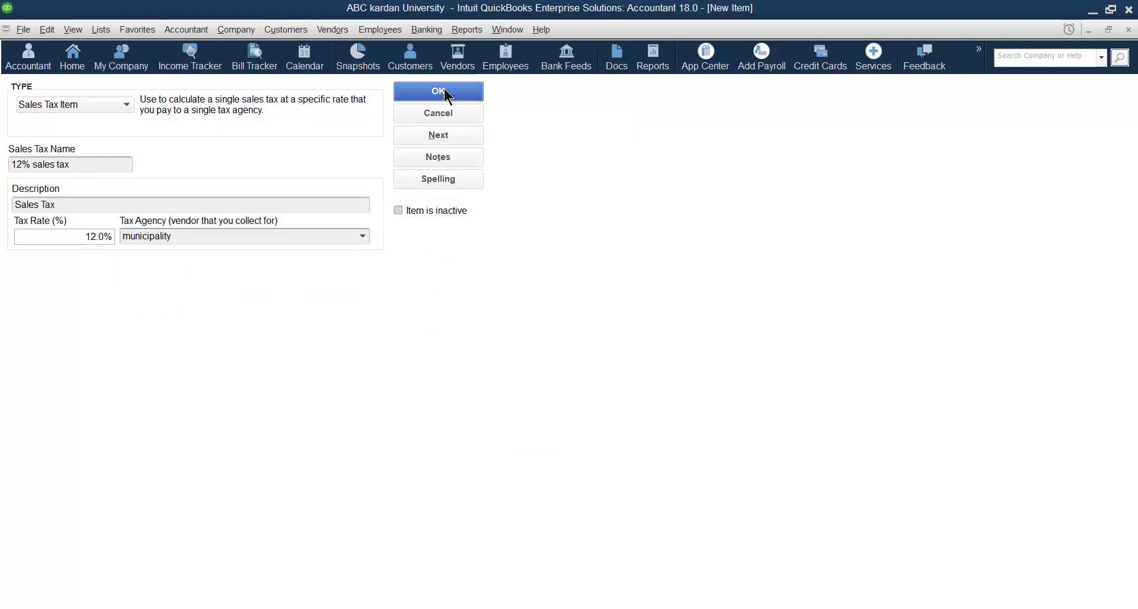
Start a new item in the Item List and set its type to Sales Tax Group.
right_click(243, 448)
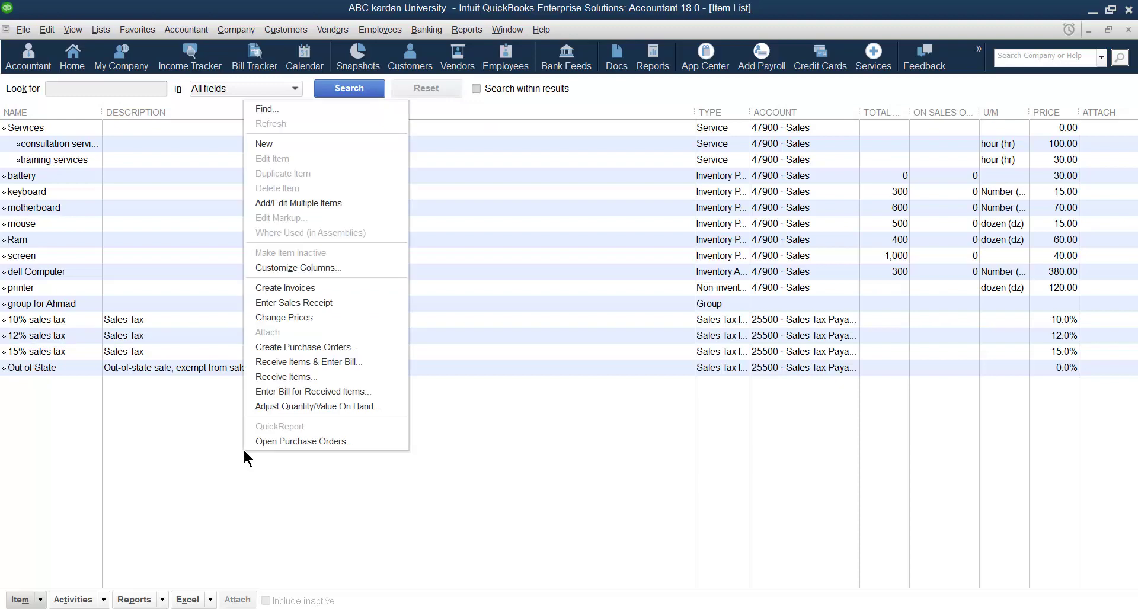
left_click(287, 146)
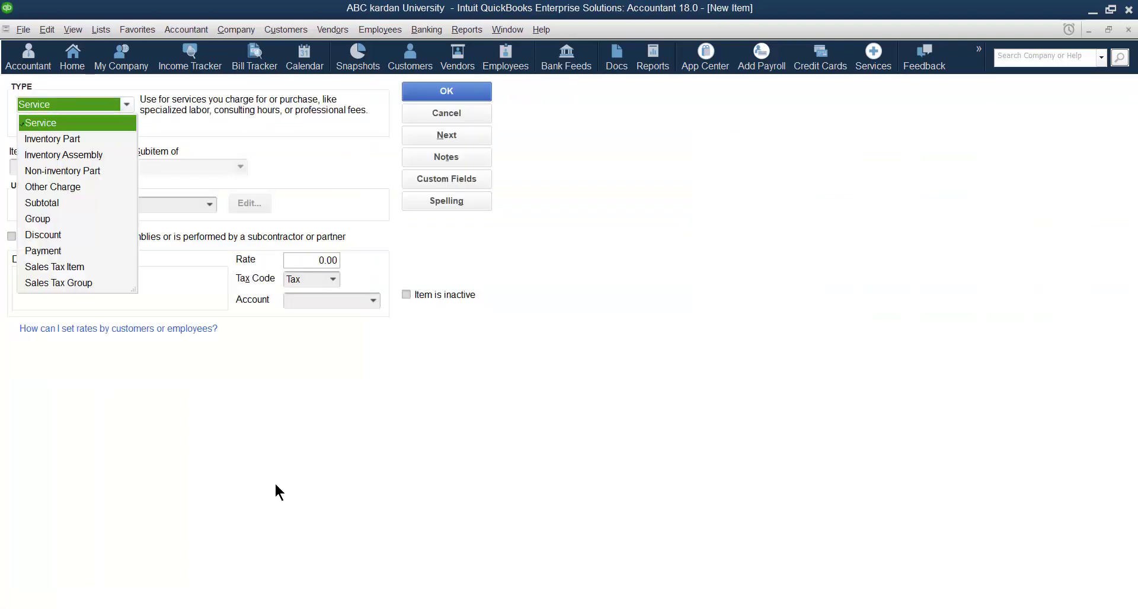
left_click(75, 283)
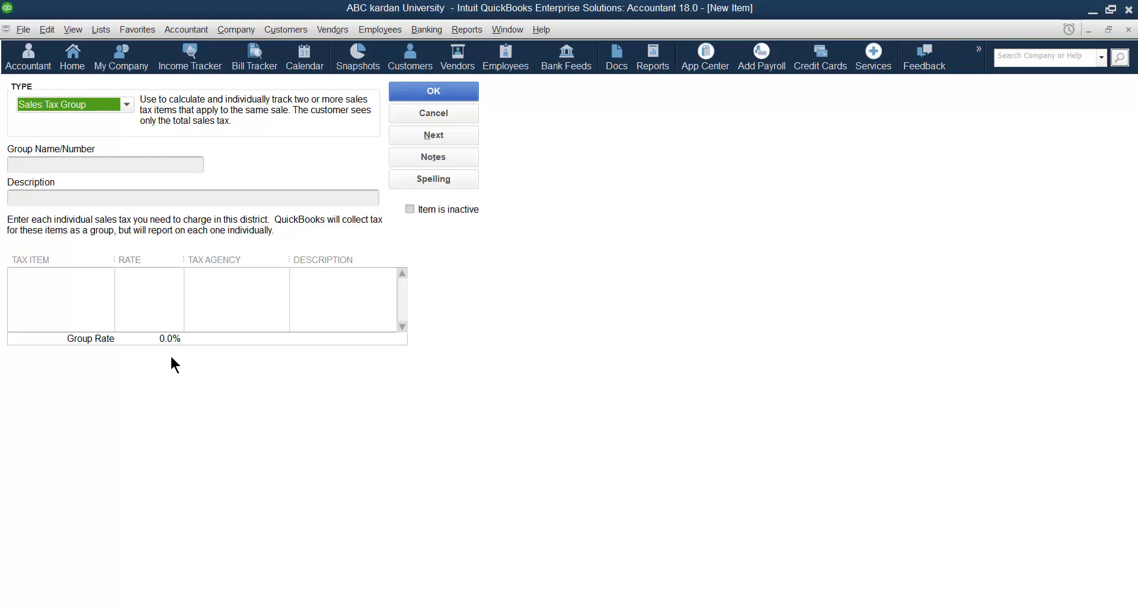
Name the sales tax group "group 1", include the 10% sales tax and 12% sales tax items, and save it.
left_click(72, 166)
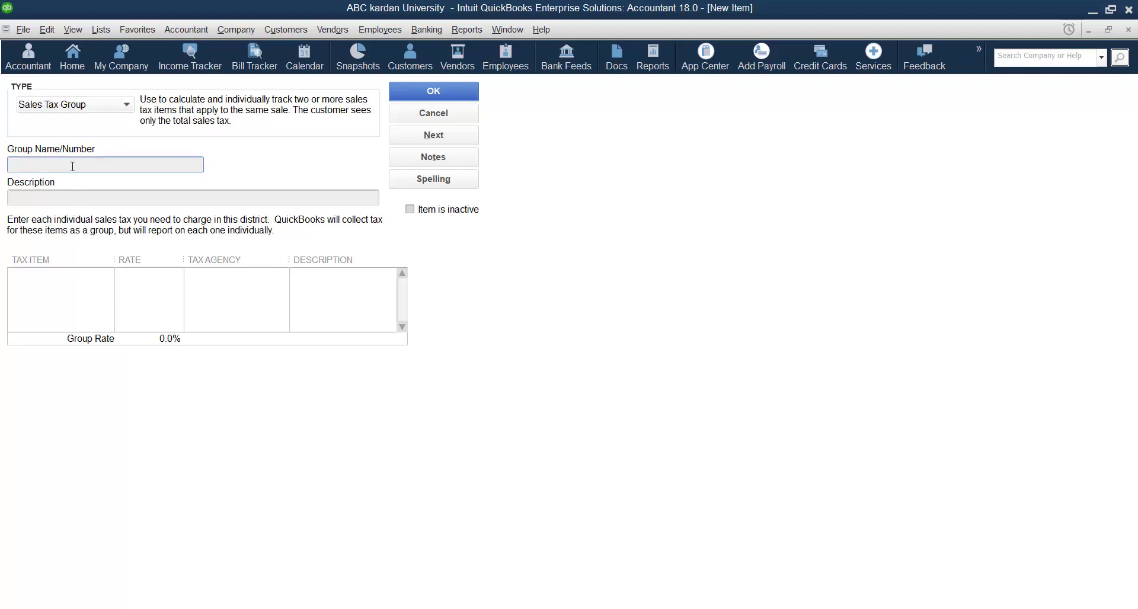
type("group 1")
left_click(77, 277)
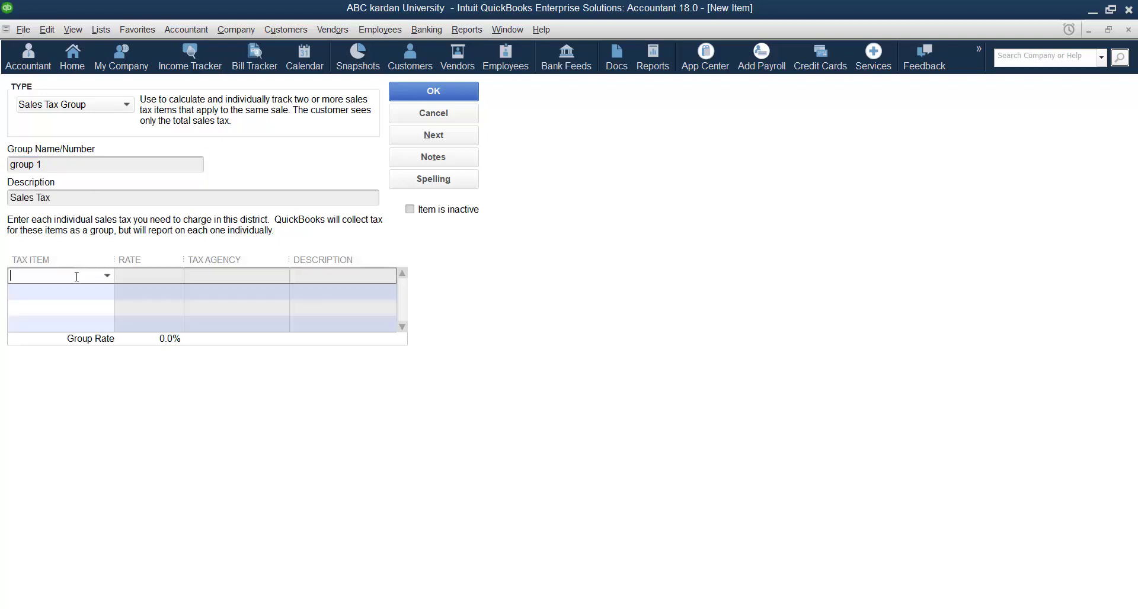
left_click(107, 275)
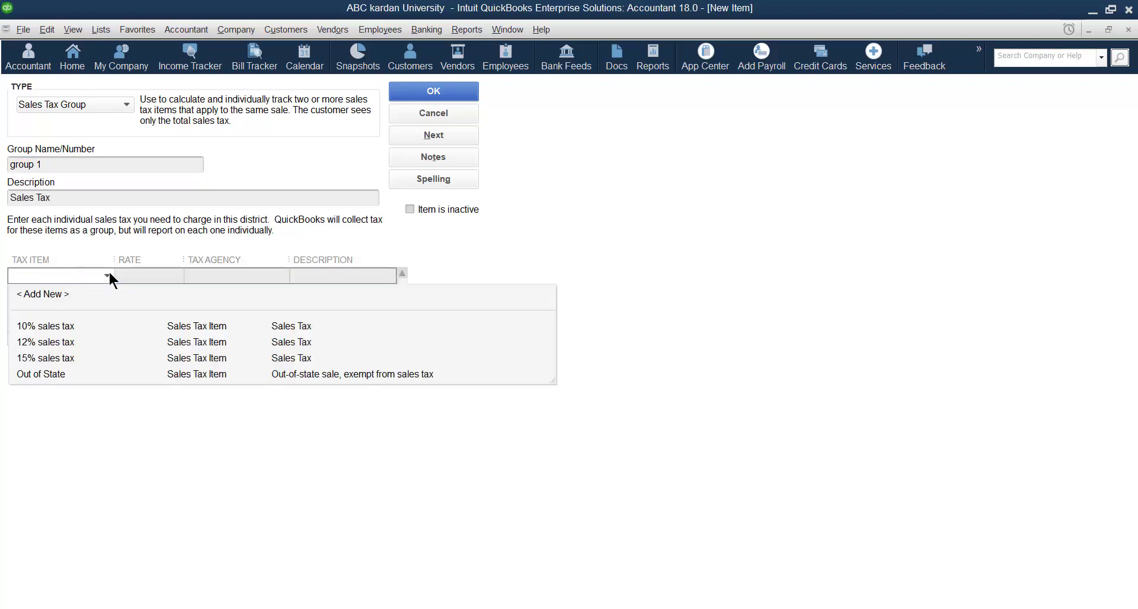
left_click(64, 328)
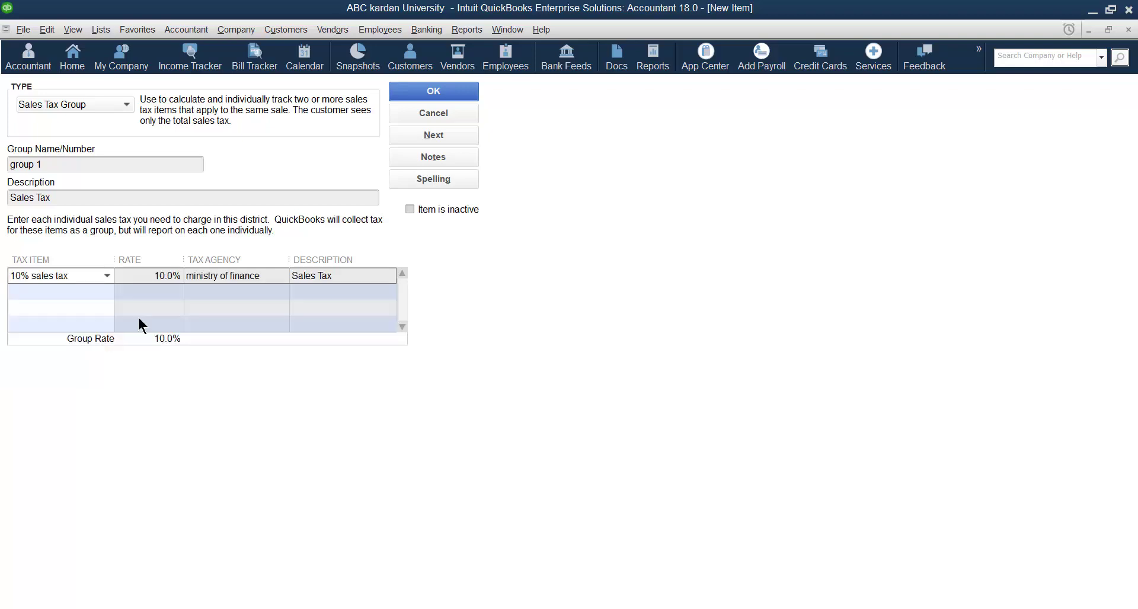
left_click(105, 290)
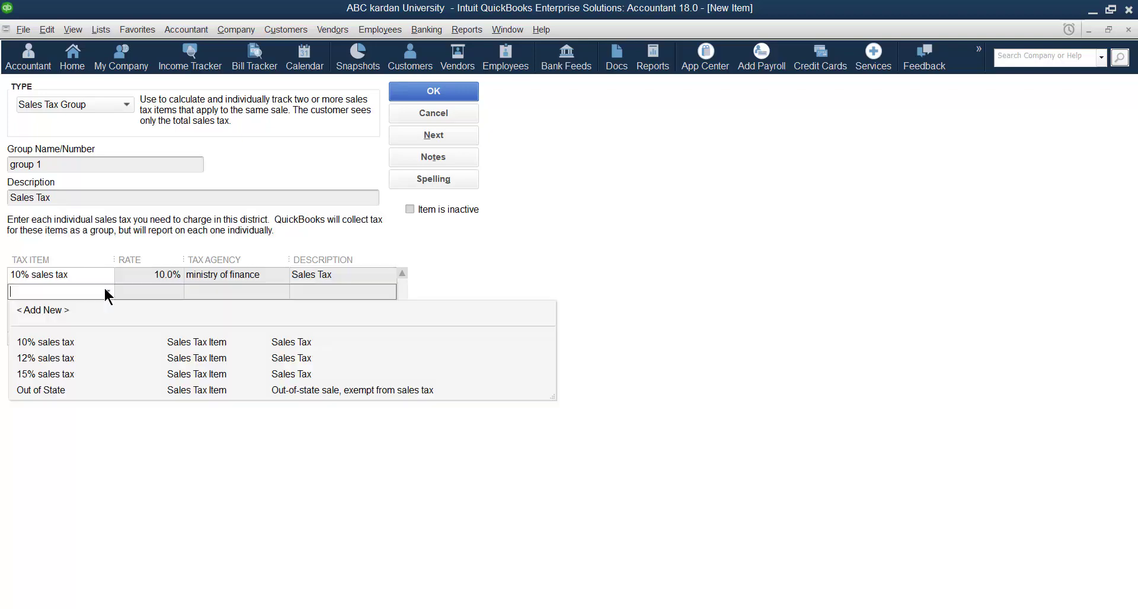
left_click(66, 358)
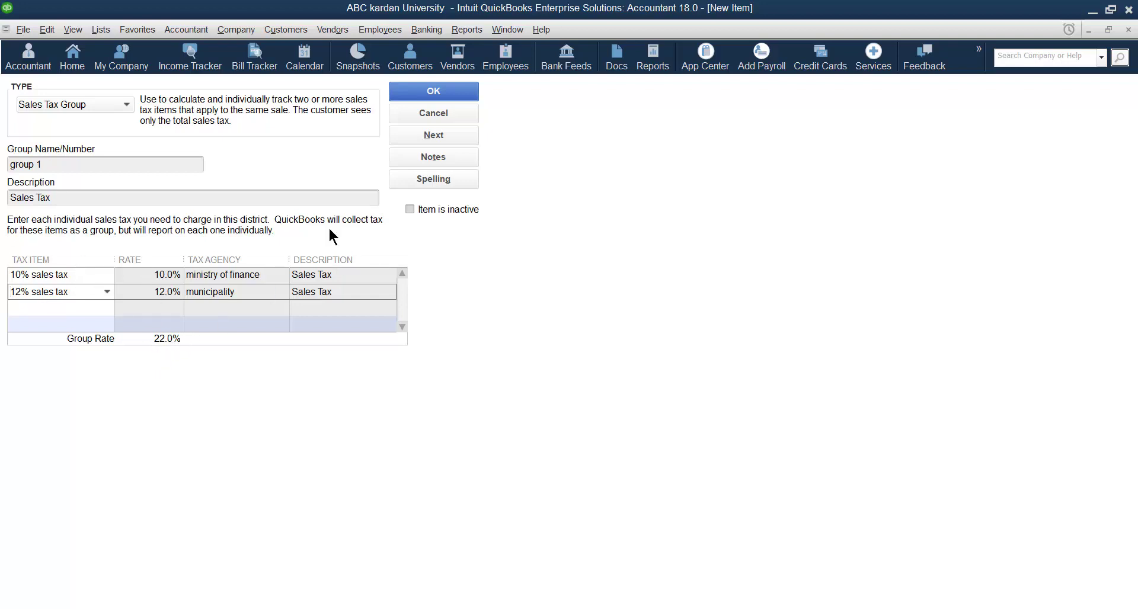
left_click(427, 93)
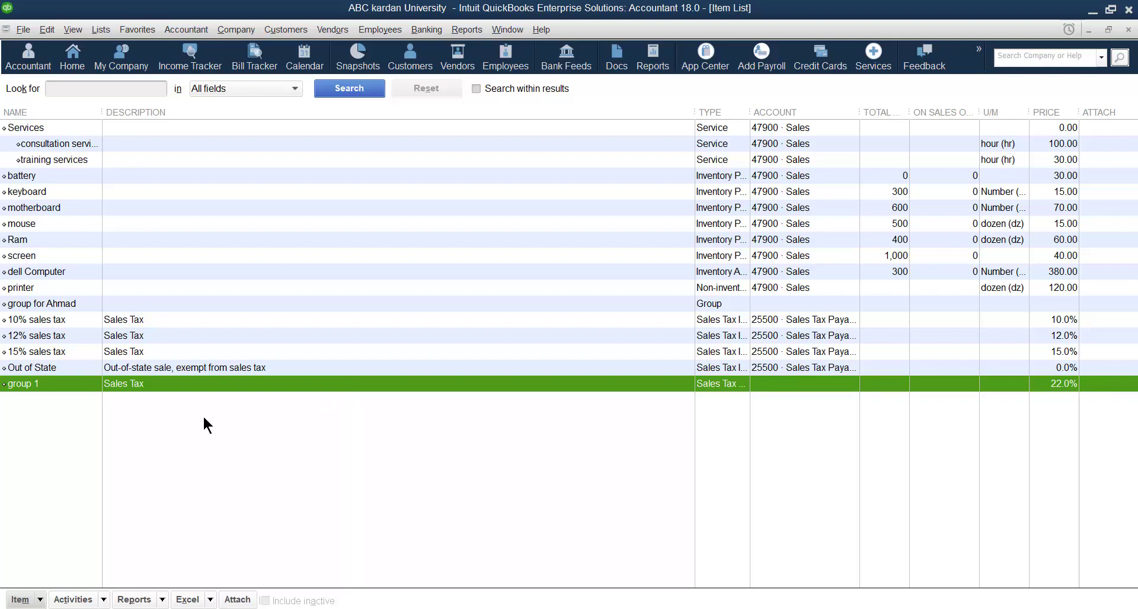
Start another new item from the Item List, leaving its type as Service.
right_click(158, 457)
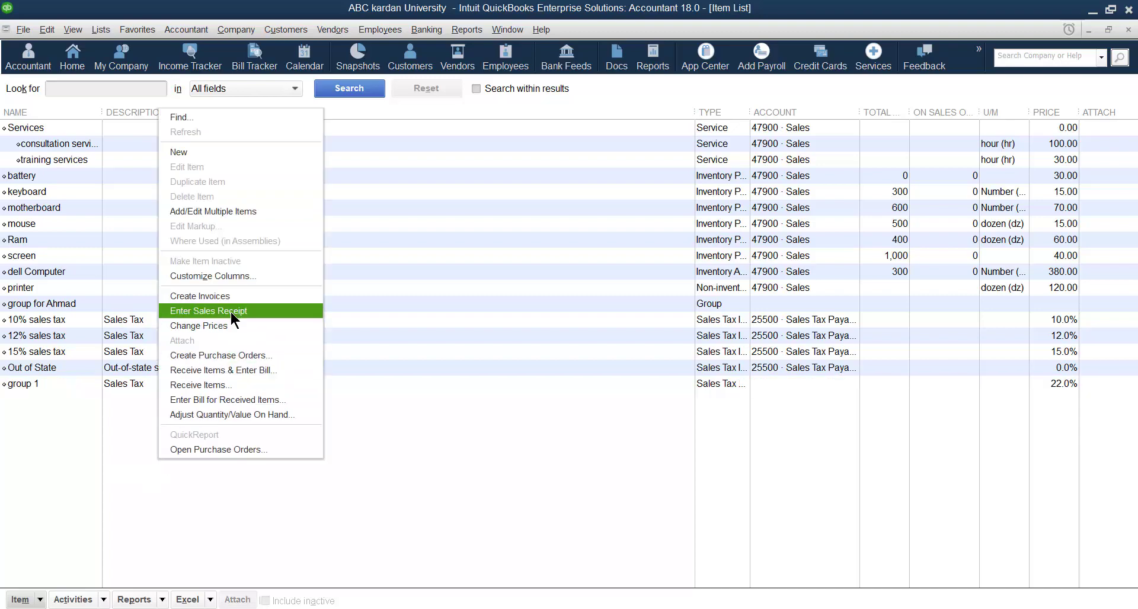
left_click(203, 156)
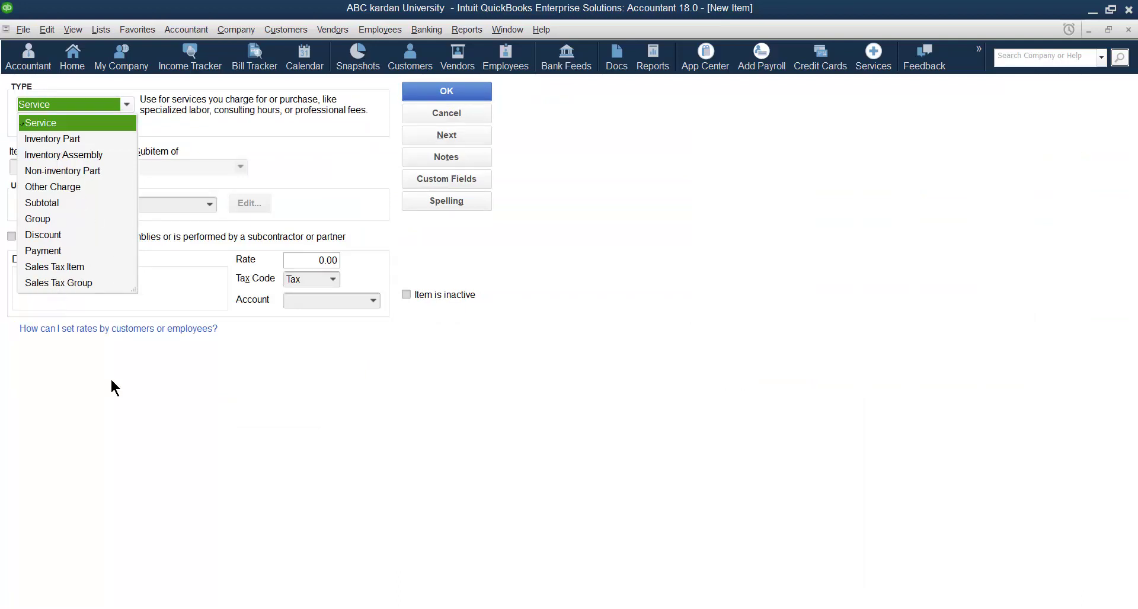
left_click(111, 403)
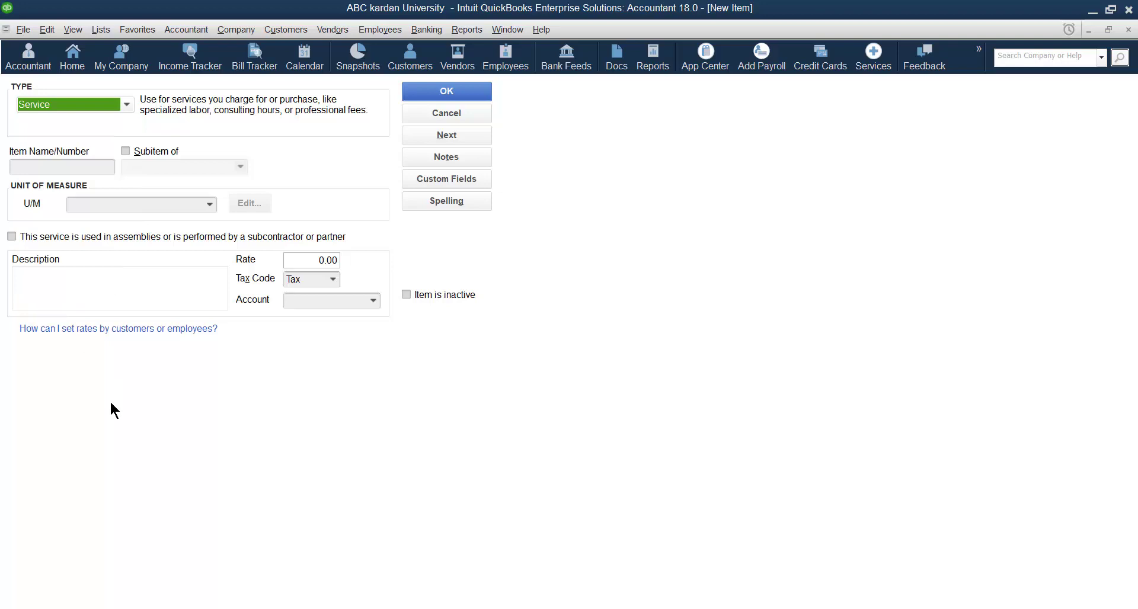
Open the company-level Sales Tax preferences.
left_click(49, 31)
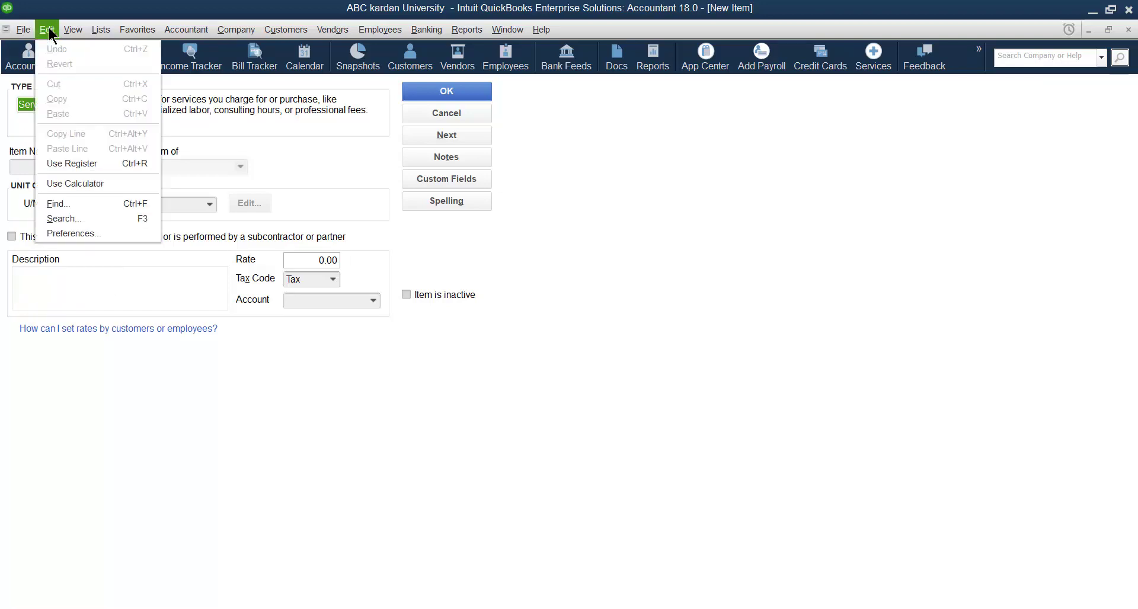
left_click(98, 235)
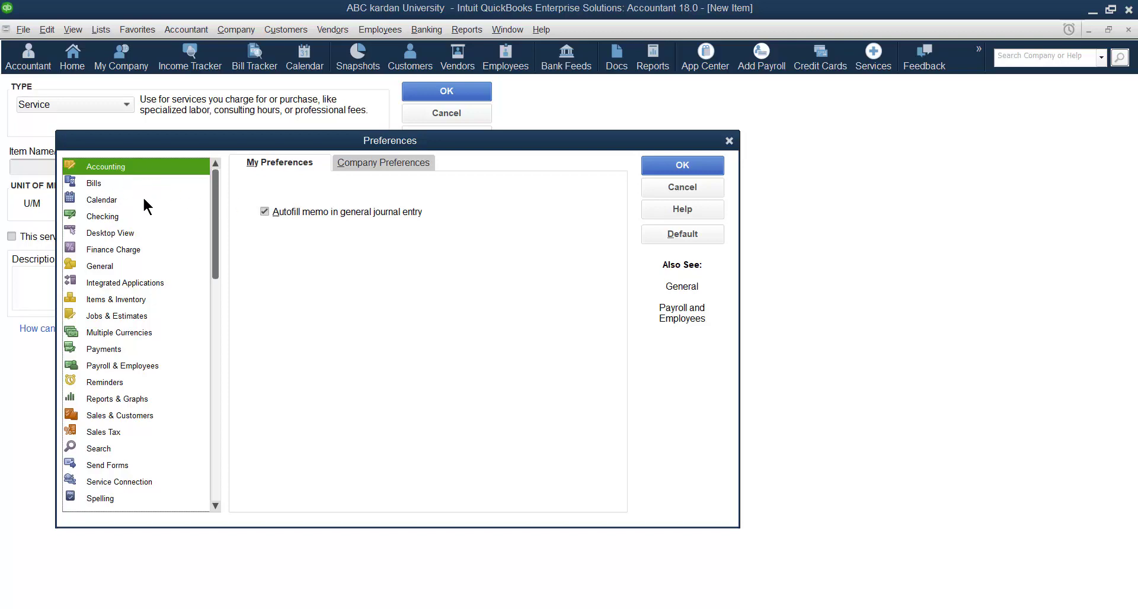
scroll(102, 364, "down", 1)
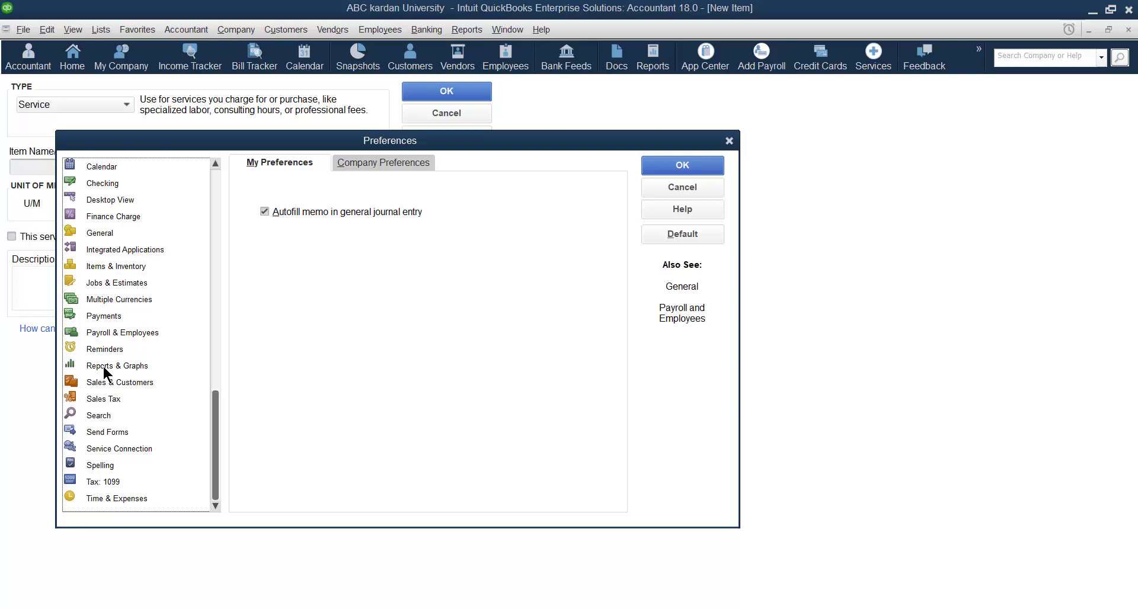
left_click(113, 399)
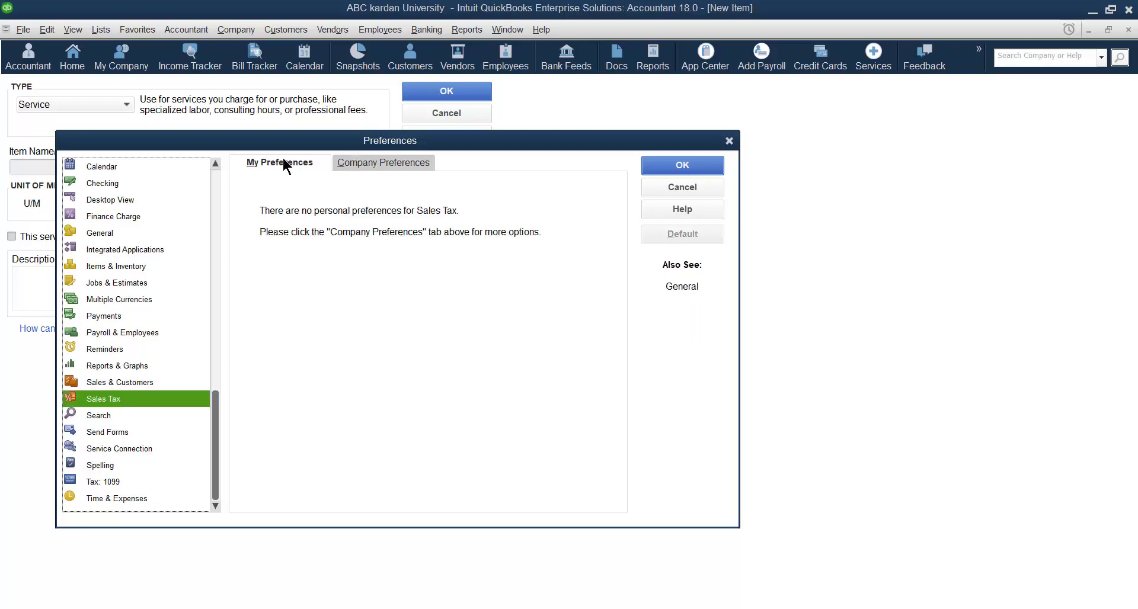
left_click(371, 161)
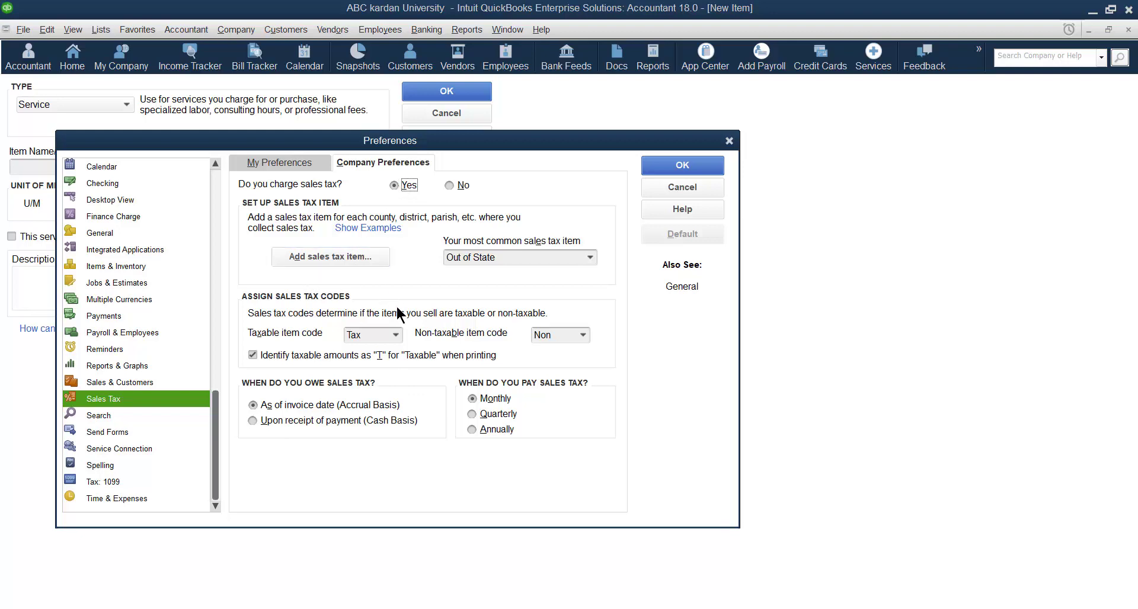
Add a sales tax item from the preferences, named "5% sales tax" with a 5% tax rate.
left_click(322, 255)
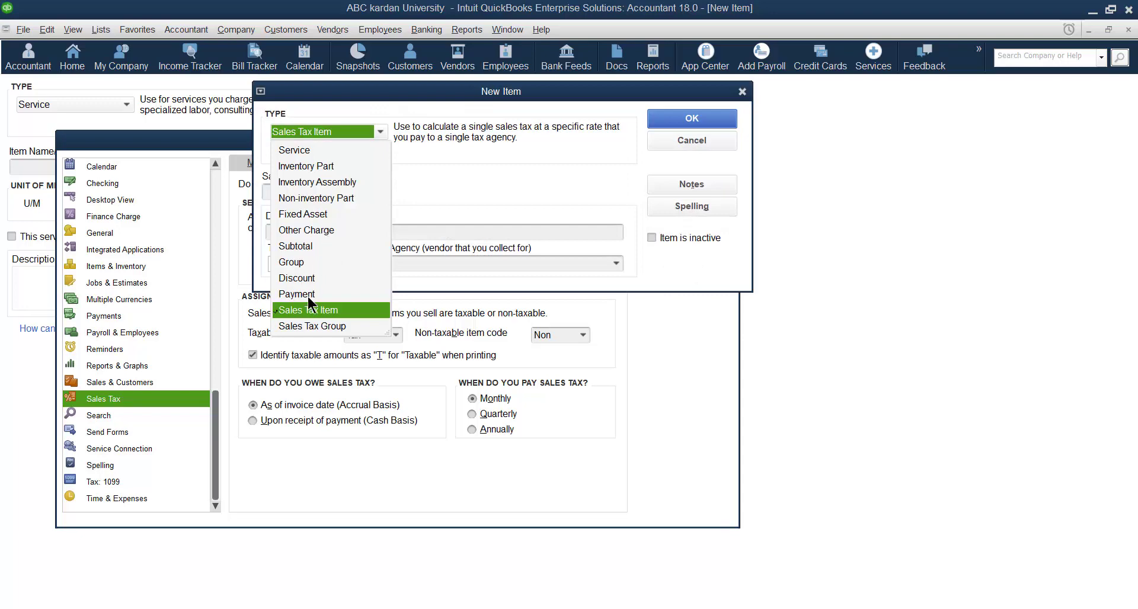
left_click(321, 308)
left_click(310, 193)
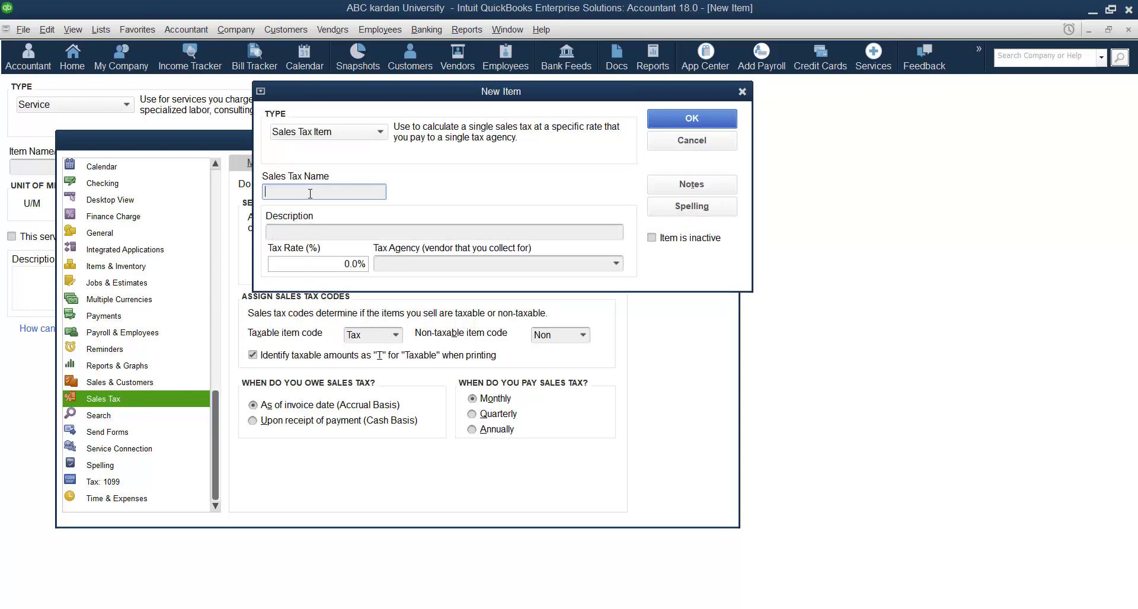
type("5% sales tax")
left_click(337, 260)
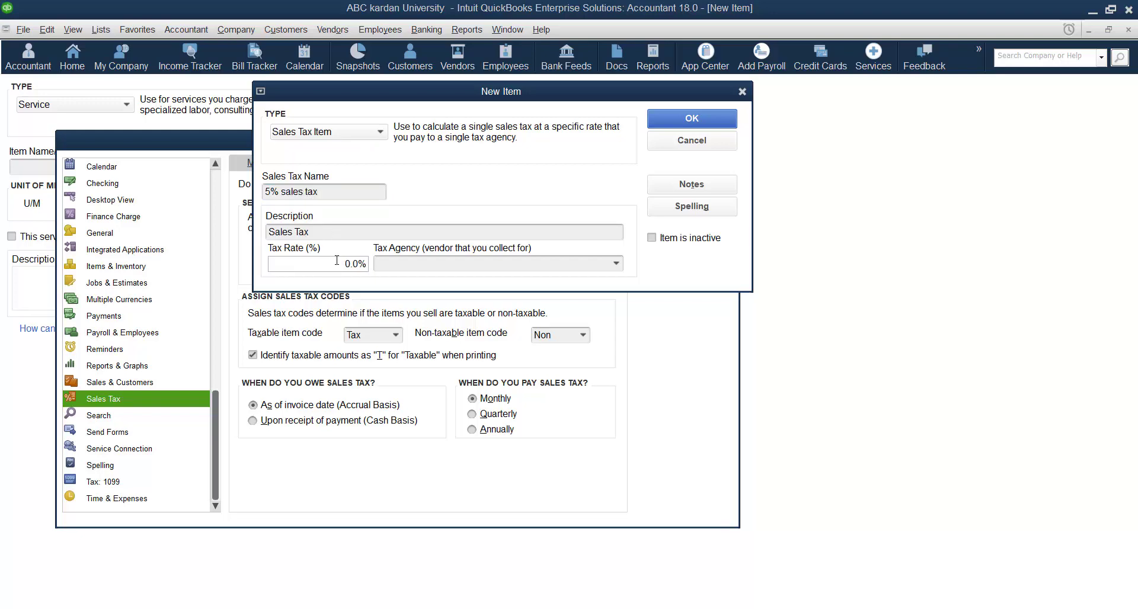
key("Delete")
type("5")
Assign ministry of finance as the tax agency of the 5% sales tax and save the item.
left_click(611, 261)
left_click(615, 264)
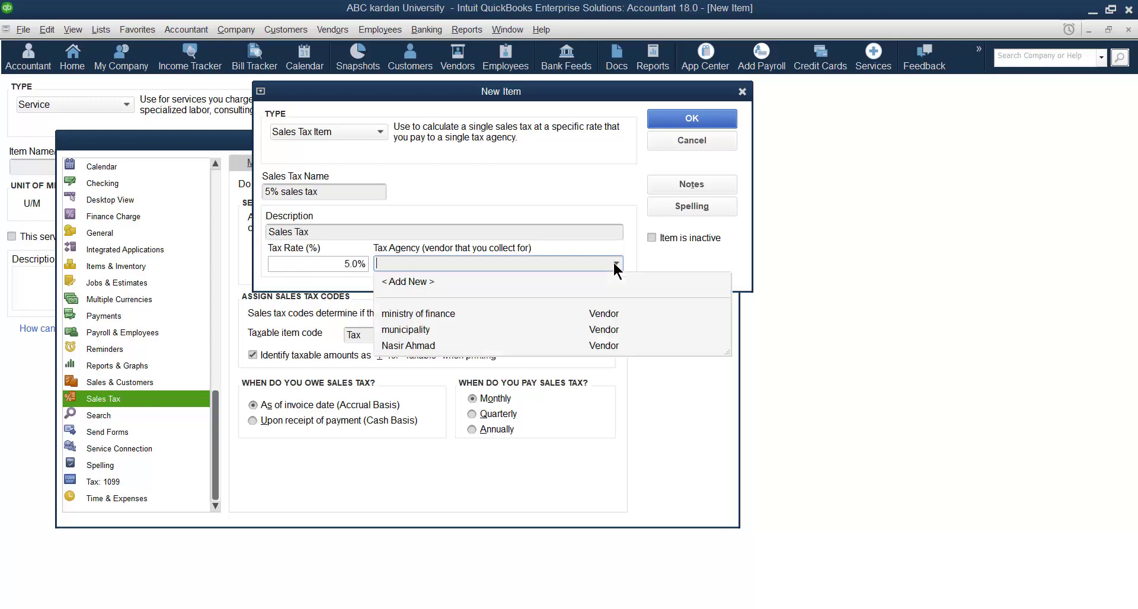
left_click(439, 307)
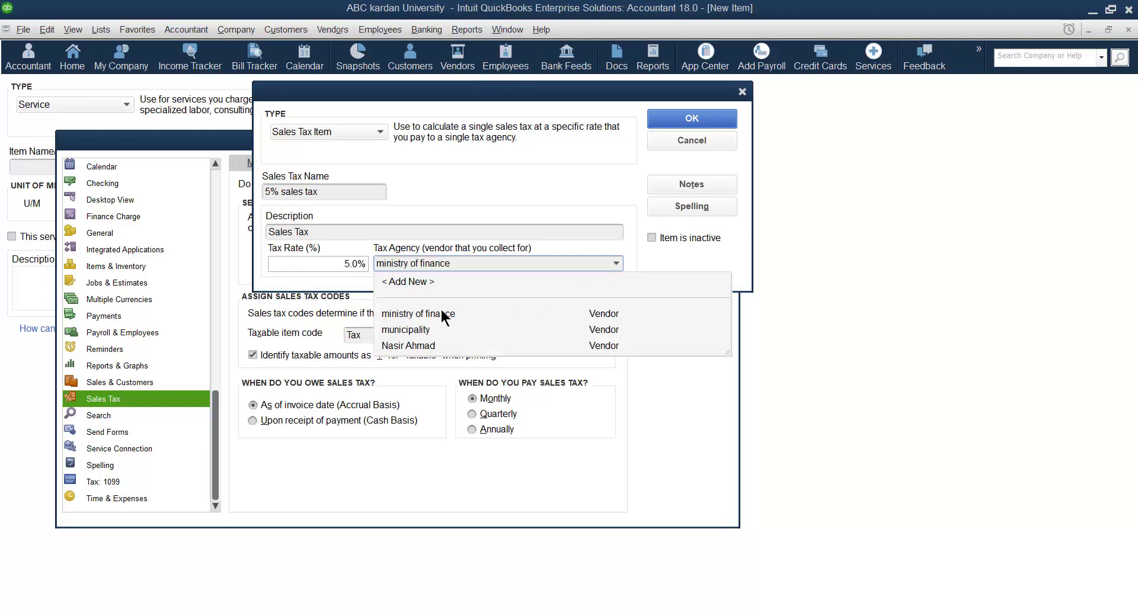
left_click(674, 120)
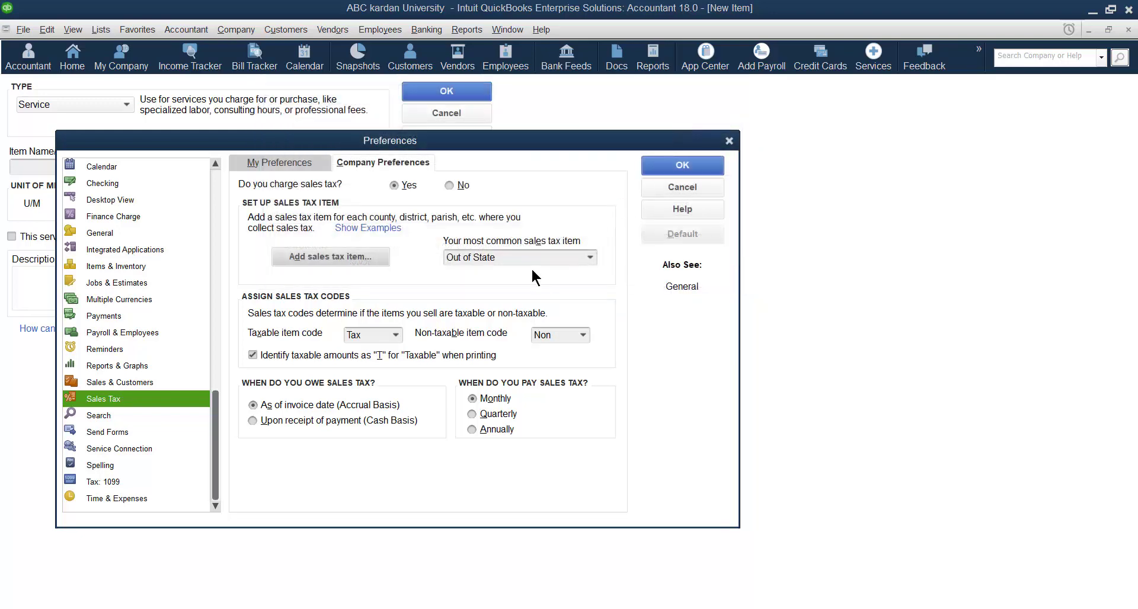
Set the most common sales tax item to 10% sales tax.
left_click(587, 257)
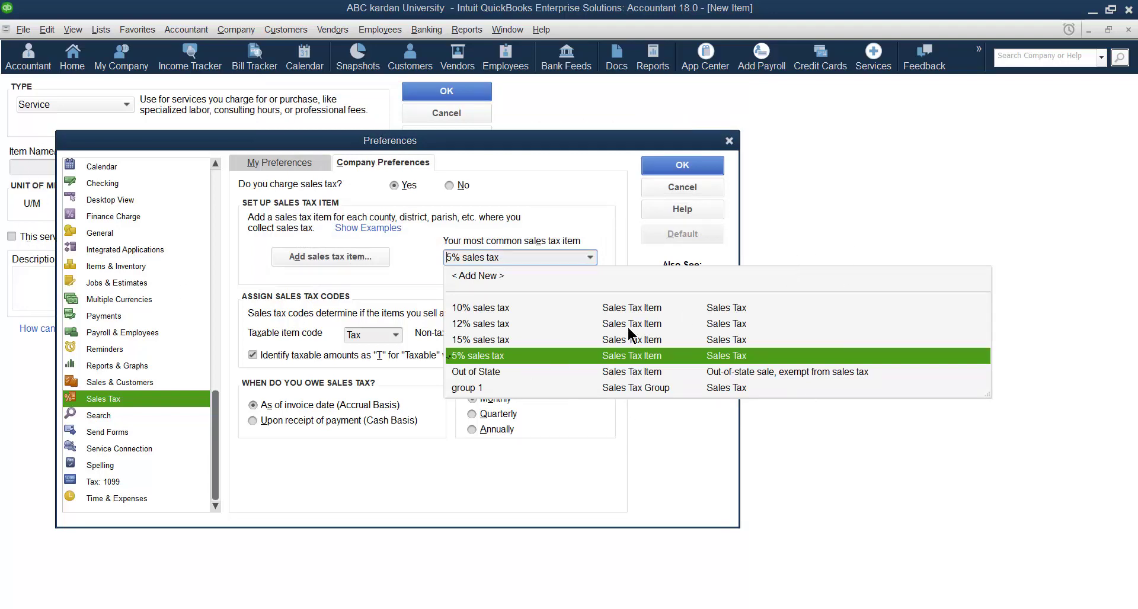
left_click(511, 355)
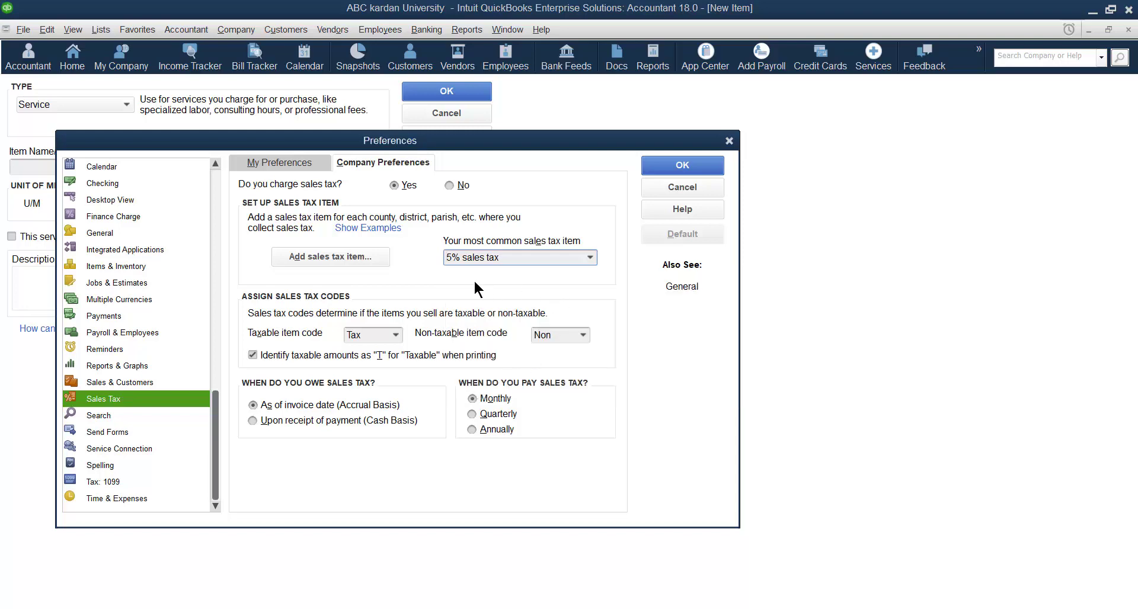
left_click(582, 263)
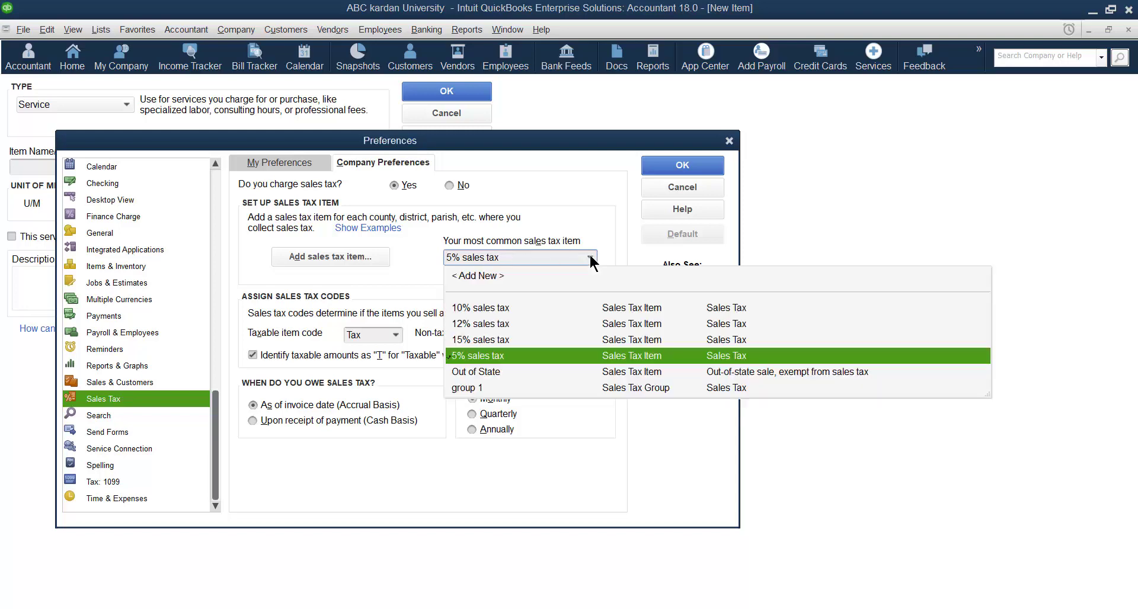
left_click(498, 309)
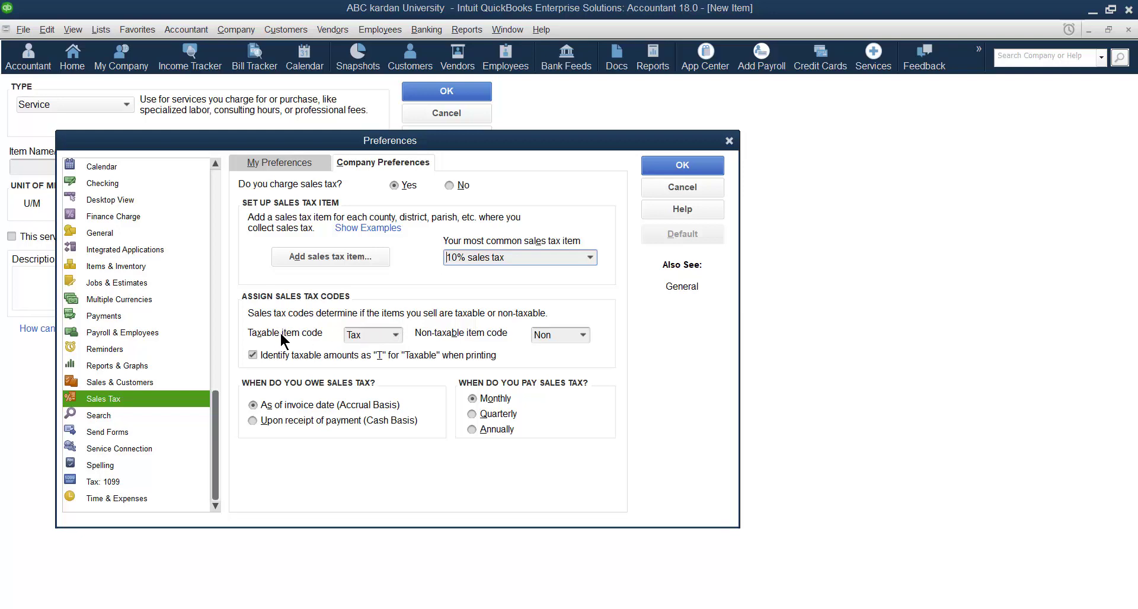
left_click(394, 336)
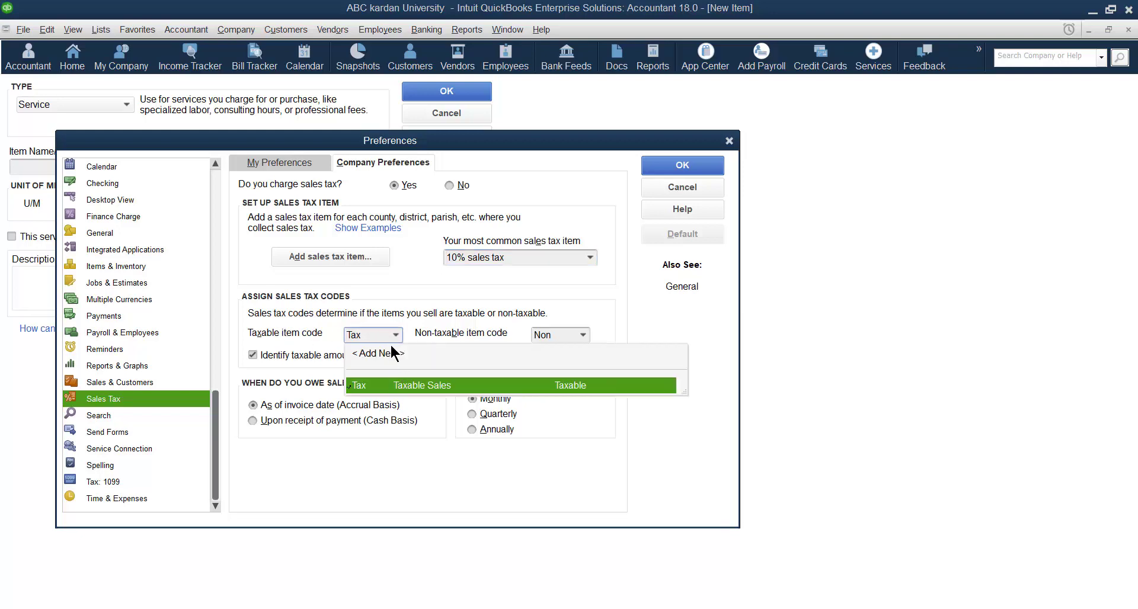
left_click(390, 334)
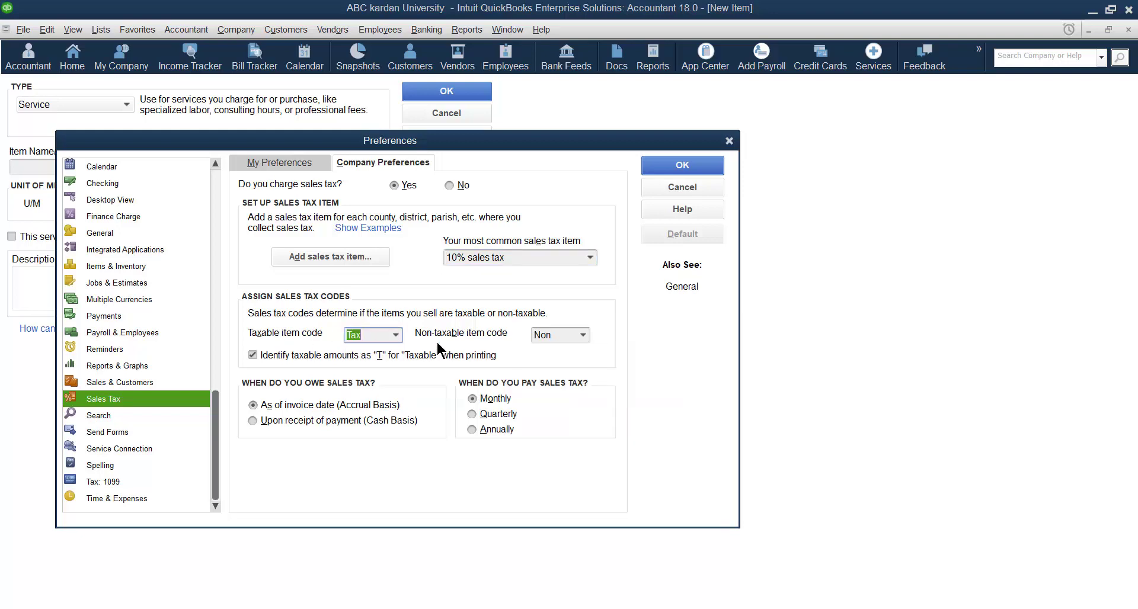
left_click(583, 335)
left_click(582, 336)
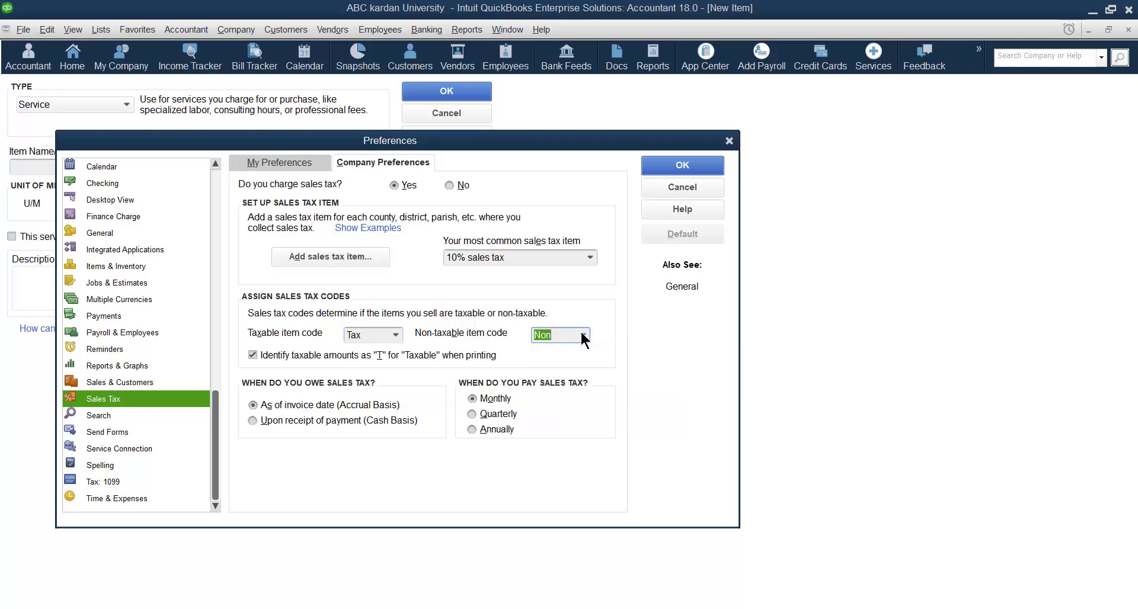
Create a taxable sales tax code "T" described as "Taxable" and use it as the taxable item code.
left_click(396, 335)
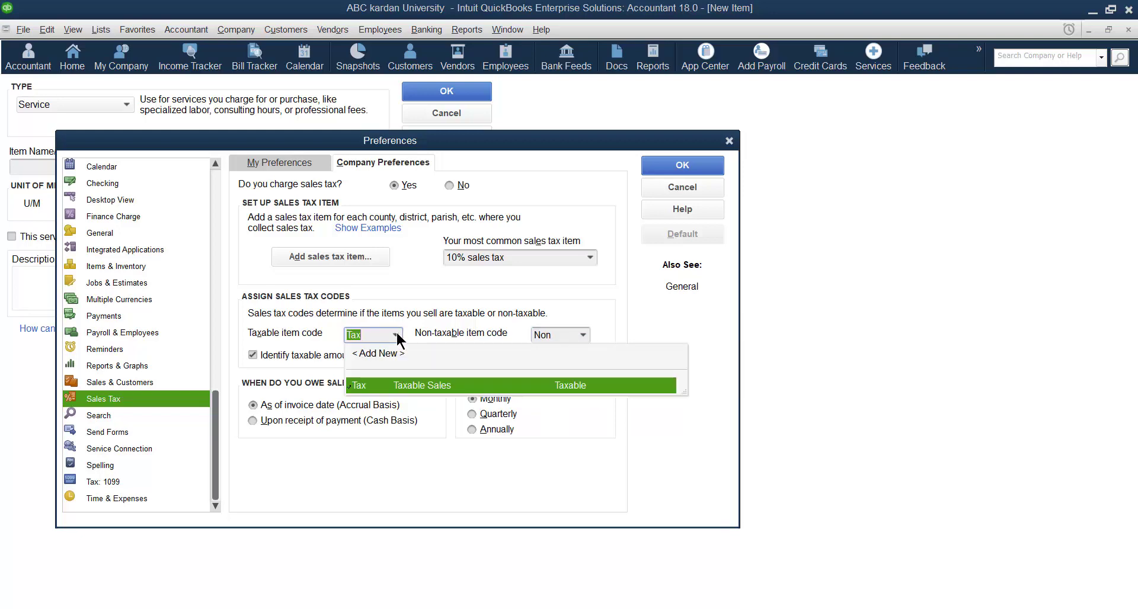
left_click(382, 354)
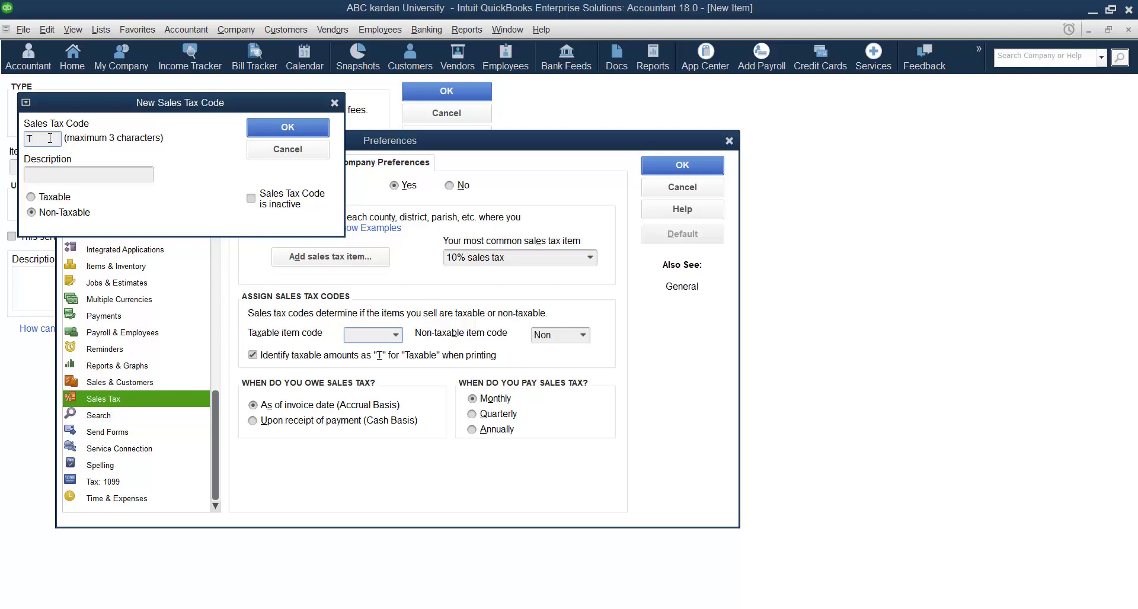
left_click(95, 171)
type("Ts")
type("axabl")
type("e")
left_click(51, 197)
left_click(287, 127)
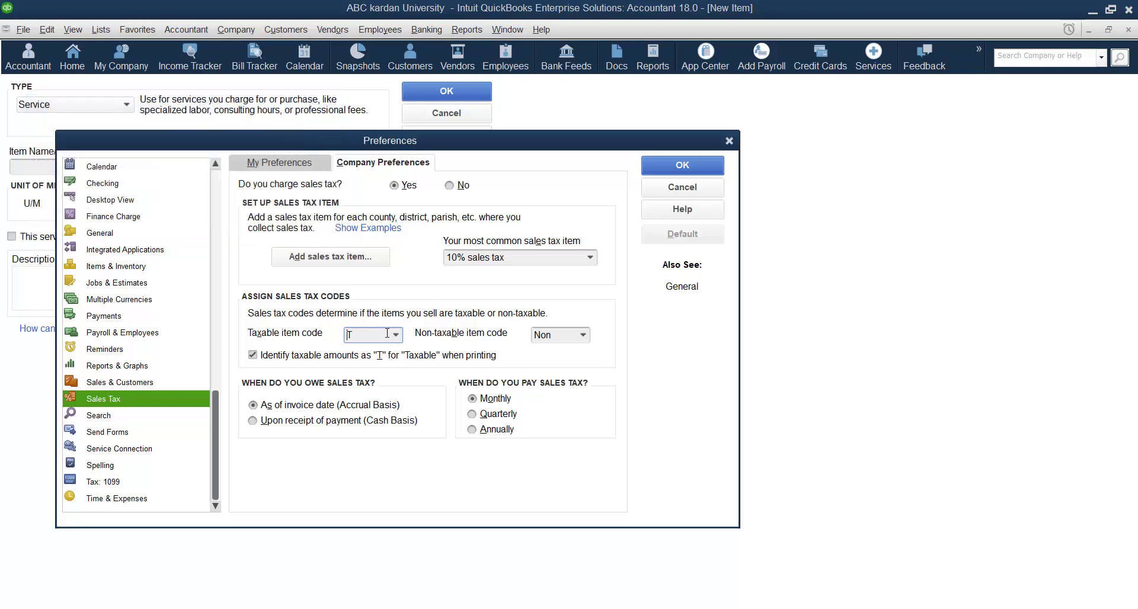
left_click(396, 334)
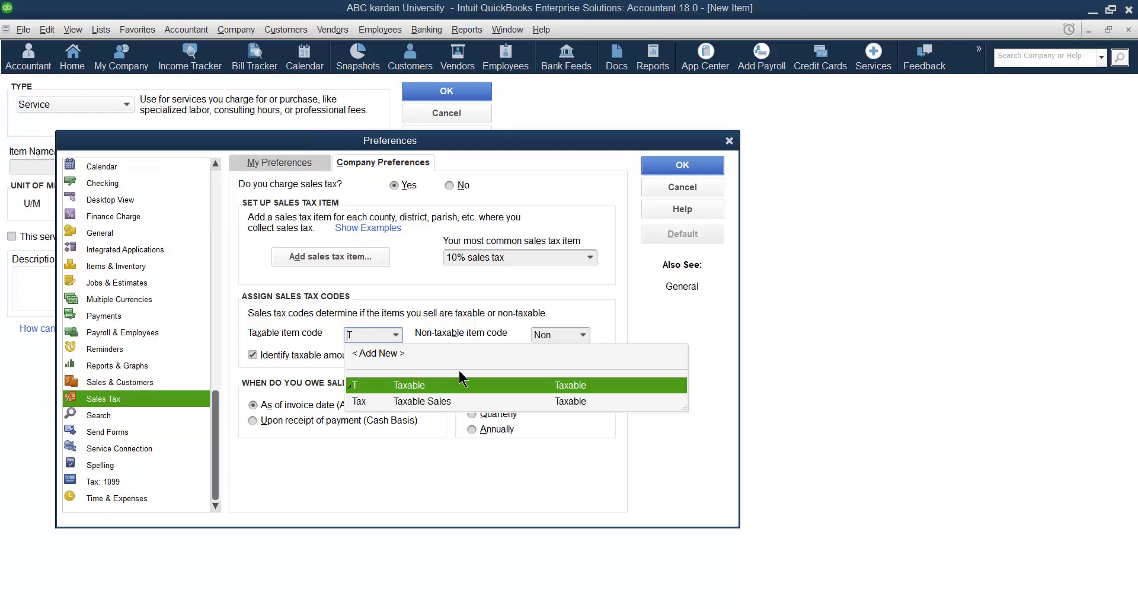
Create a non-taxable sales tax code "NT" described as "non-taxable" and use it as the non-taxable item code.
left_click(551, 336)
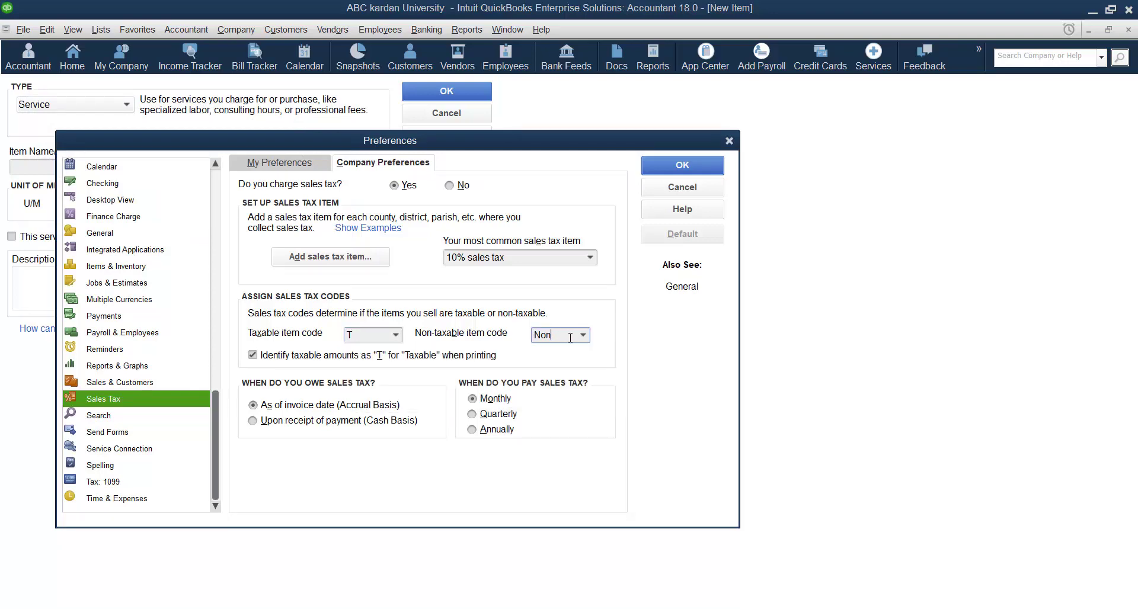
left_click(583, 336)
left_click(583, 351)
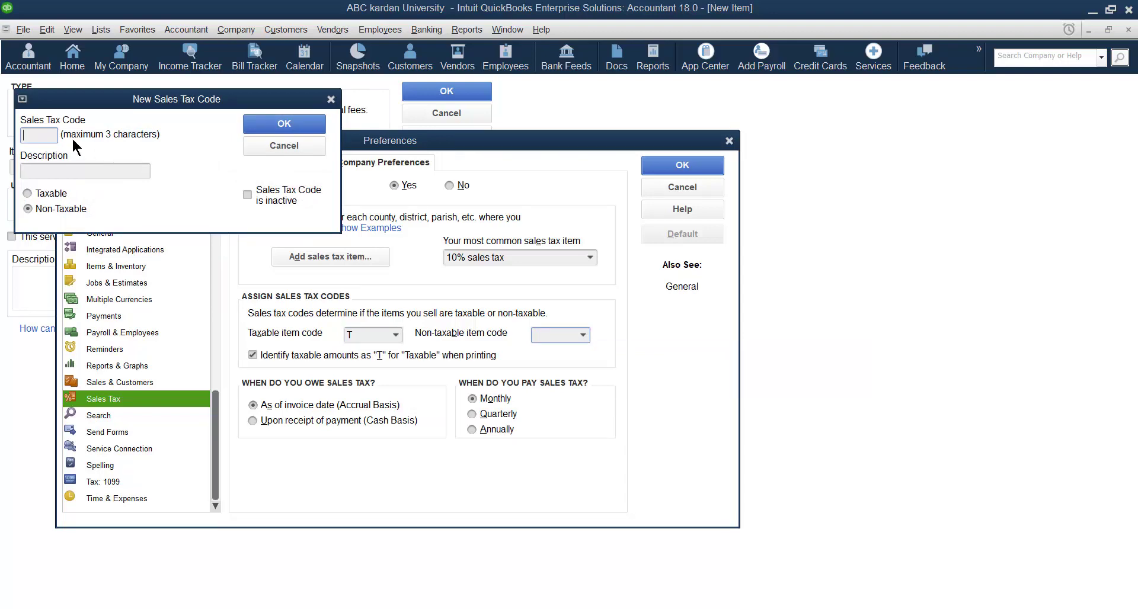
type("NT")
left_click(84, 206)
left_click(70, 172)
type("non-tasa")
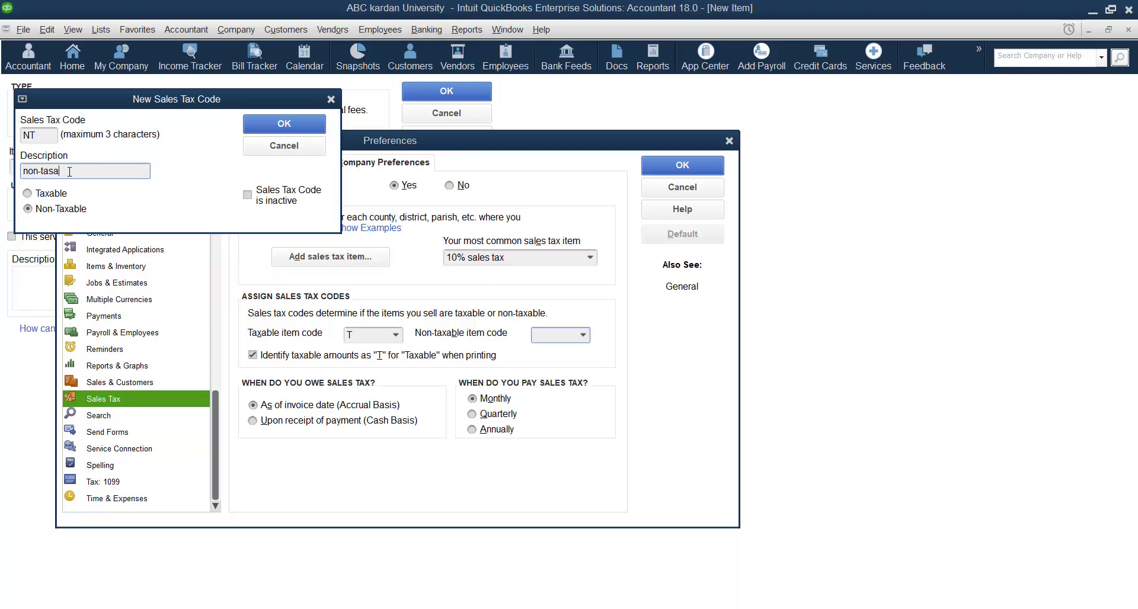
key("BackSpace")
key("BackSpace")
type("xable")
left_click(261, 124)
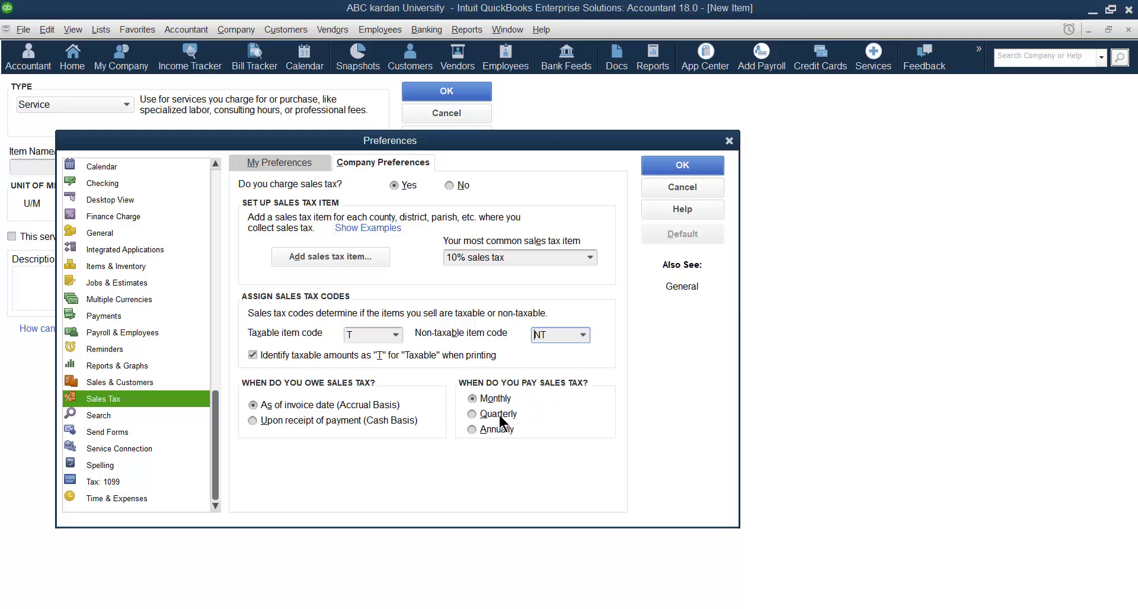
Set the sales tax payment frequency to quarterly and save the sales tax preferences.
left_click(473, 413)
left_click(682, 166)
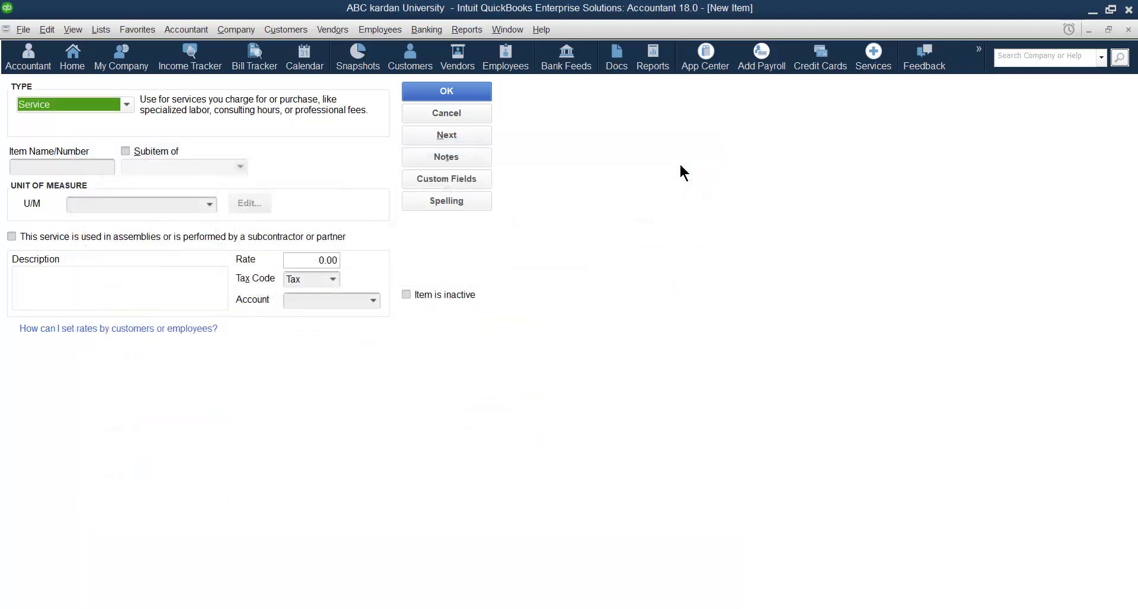
left_click(126, 105)
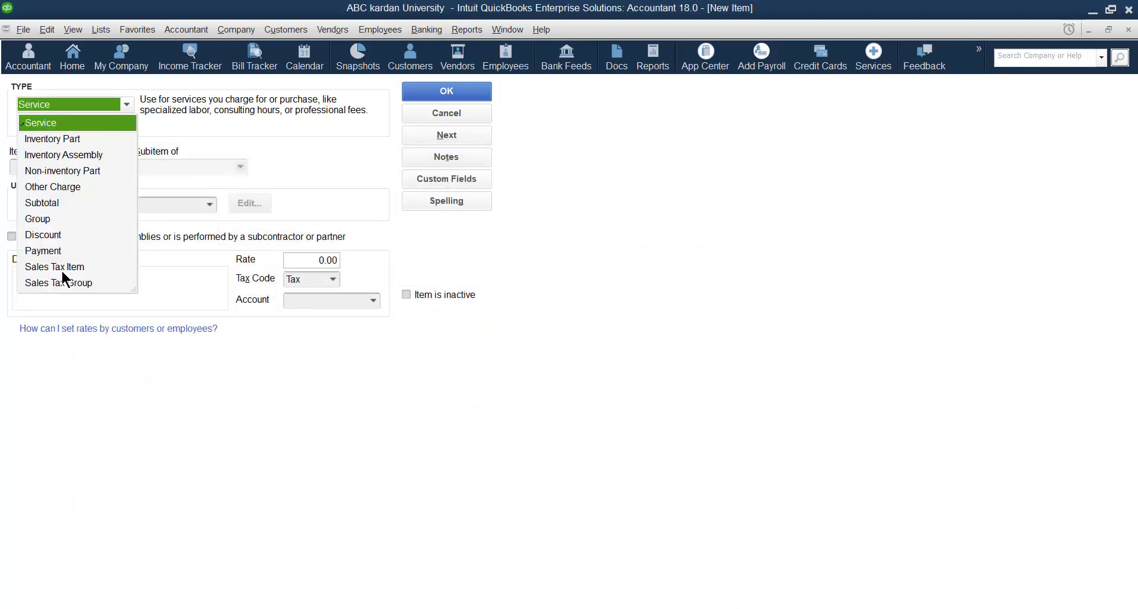
left_click(176, 381)
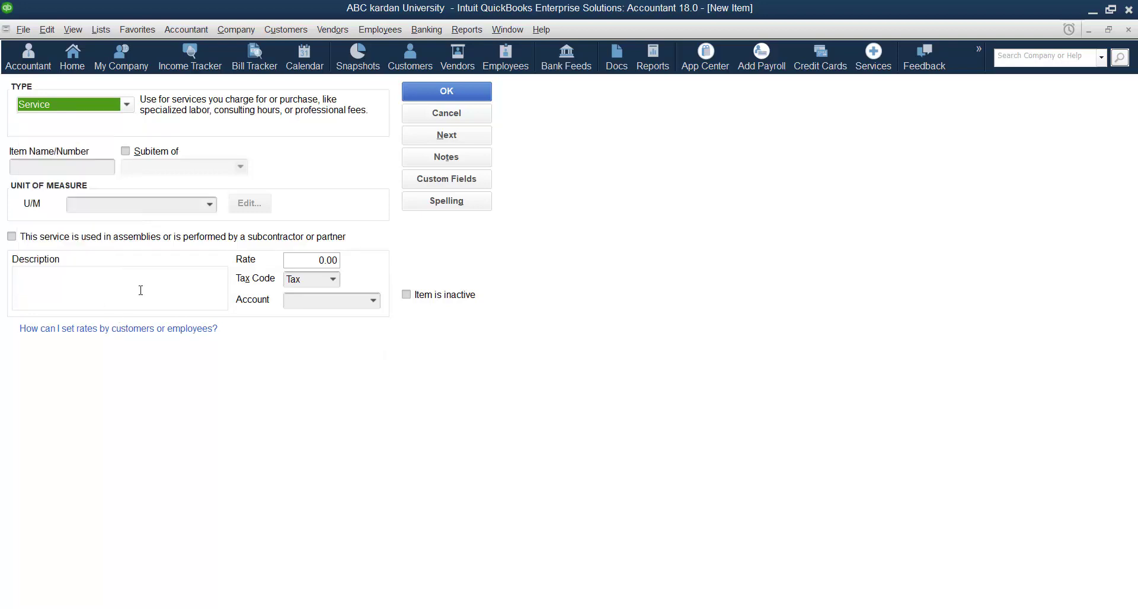
left_click(47, 31)
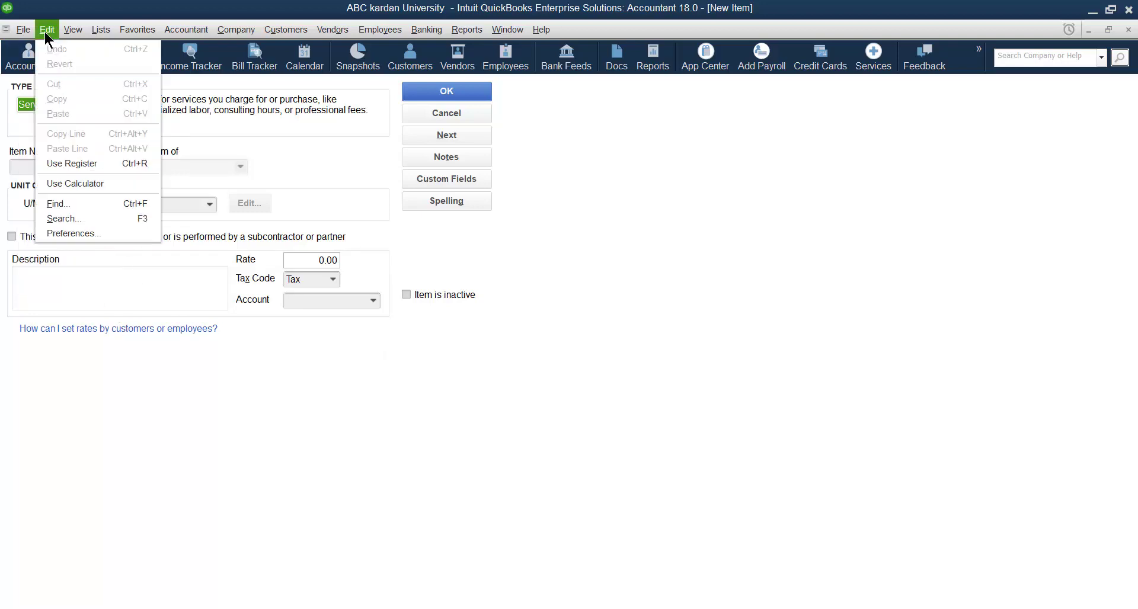
left_click(71, 234)
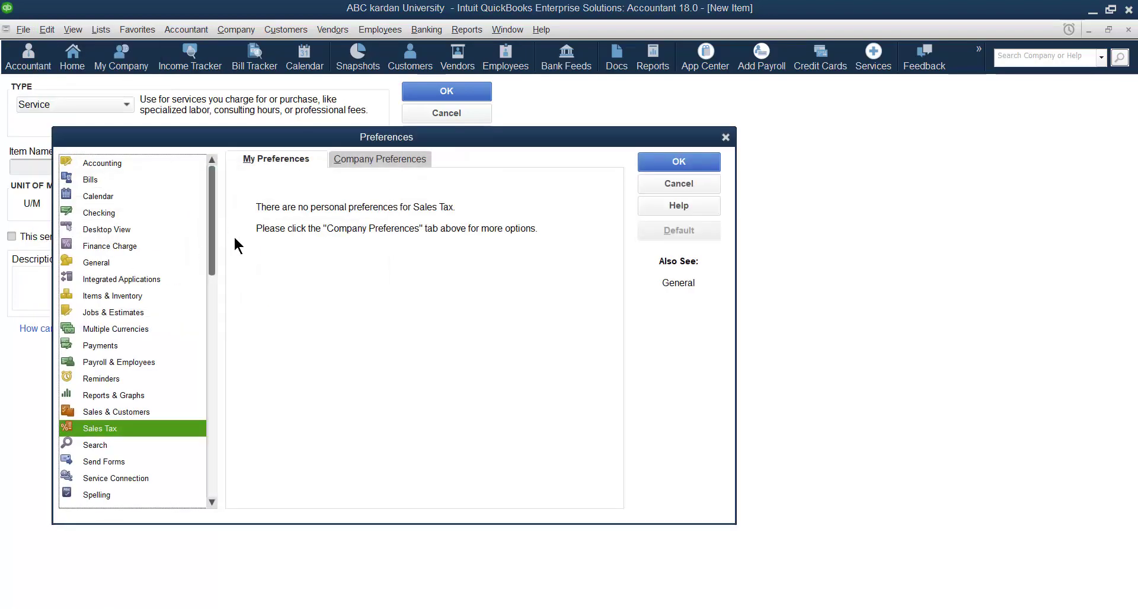
left_click(725, 137)
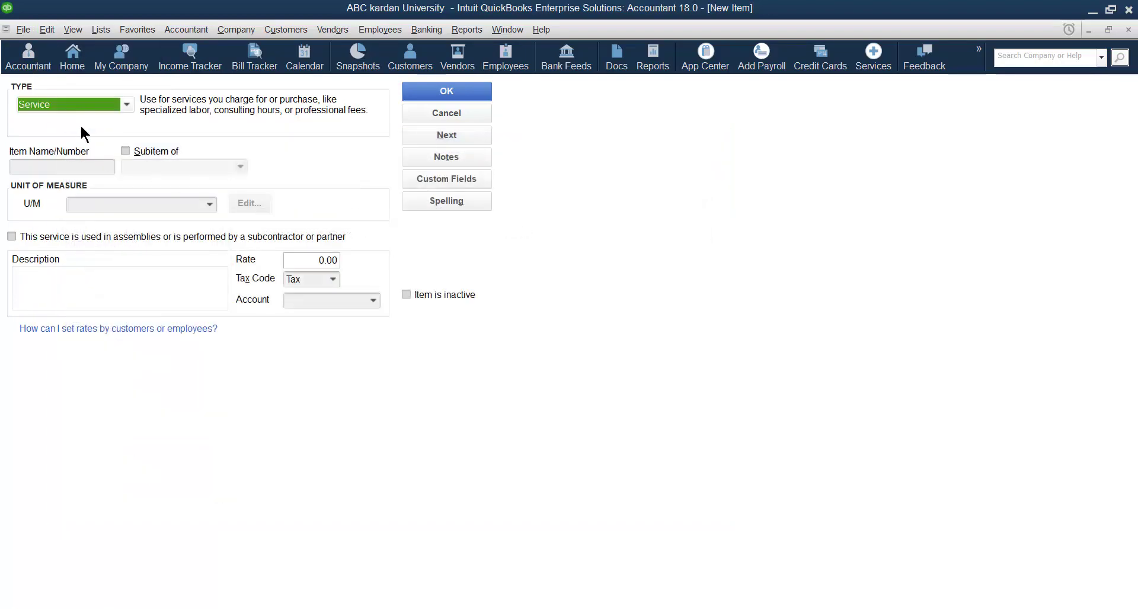
left_click(127, 104)
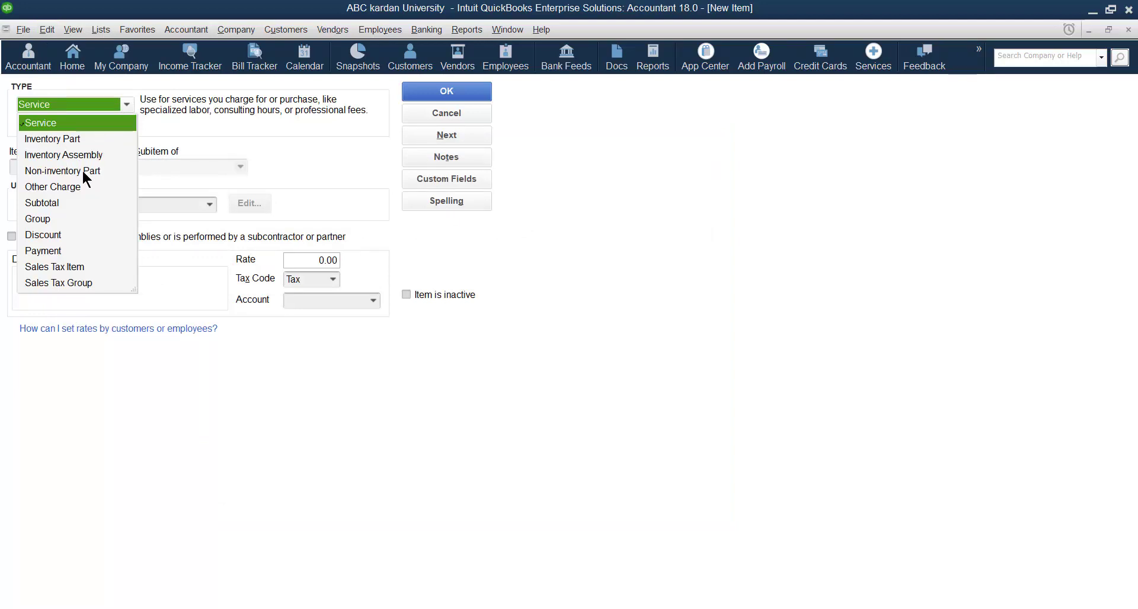
left_click(189, 394)
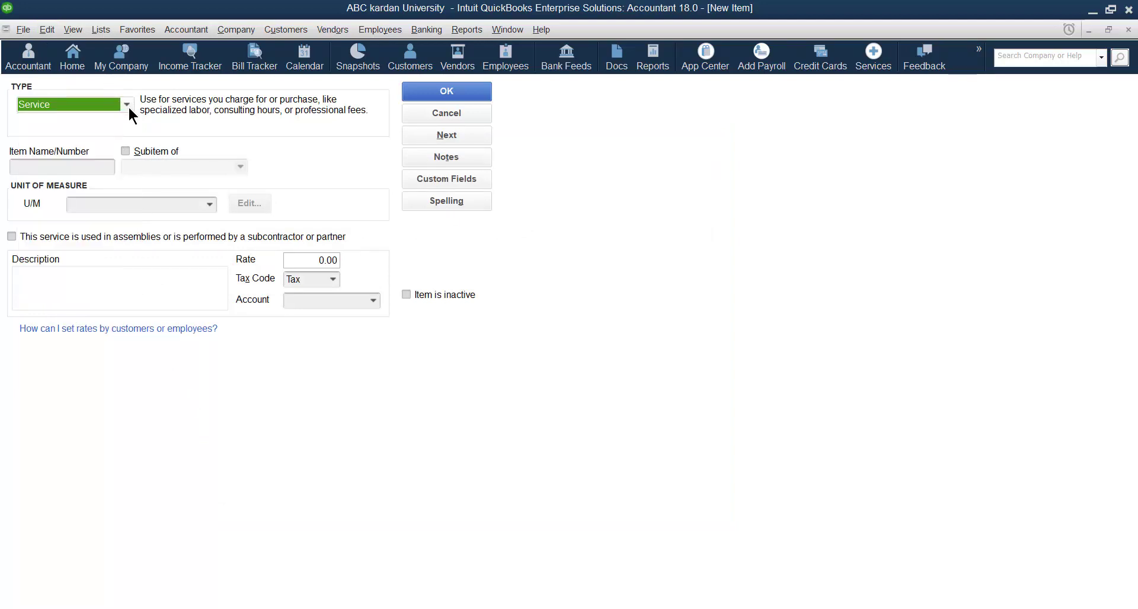
Review the company preferences for Items & Inventory, including the purchase order, inventory and unit of measure settings.
left_click(47, 30)
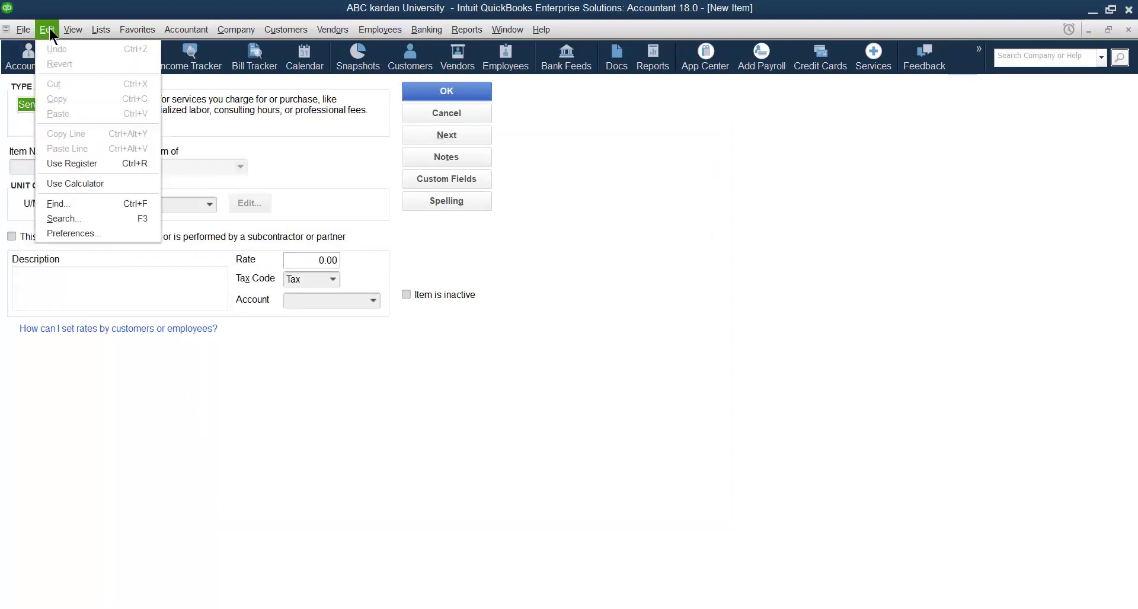
left_click(65, 232)
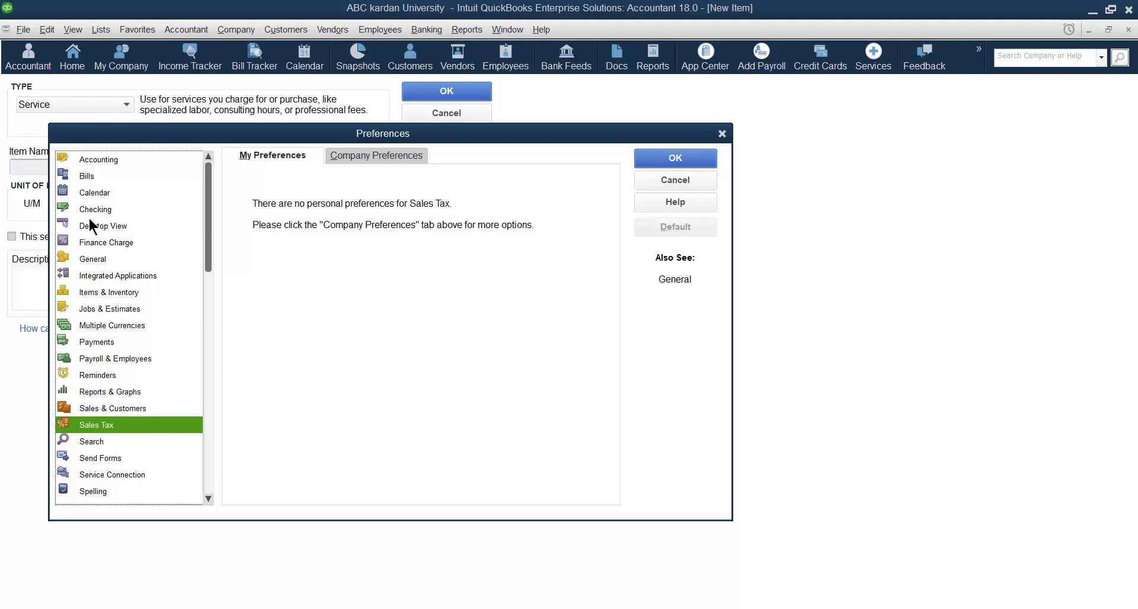
left_click(123, 292)
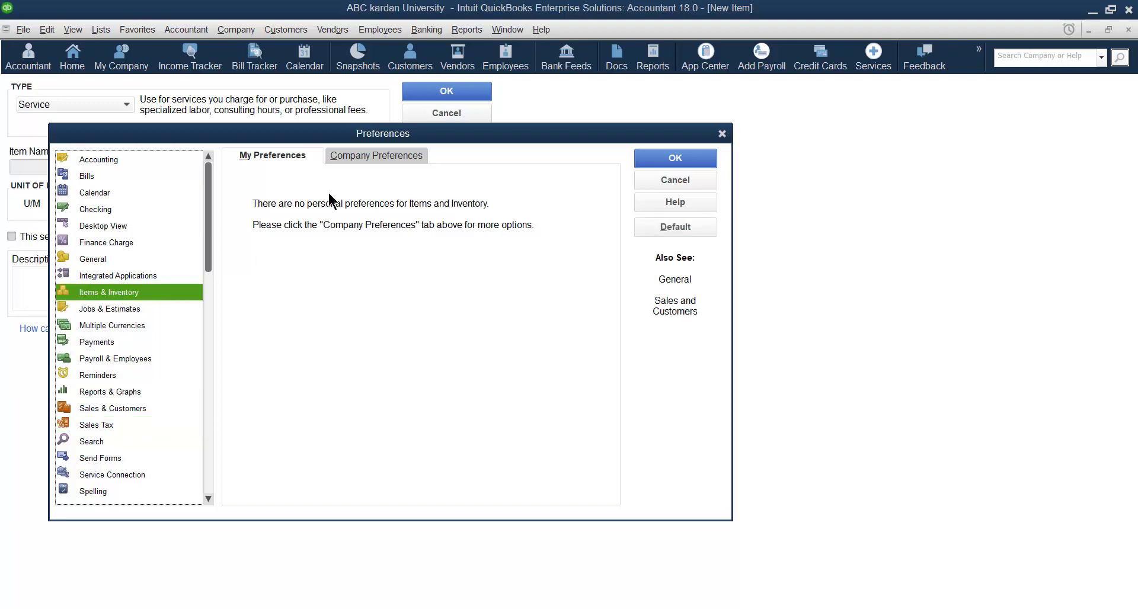
left_click(356, 155)
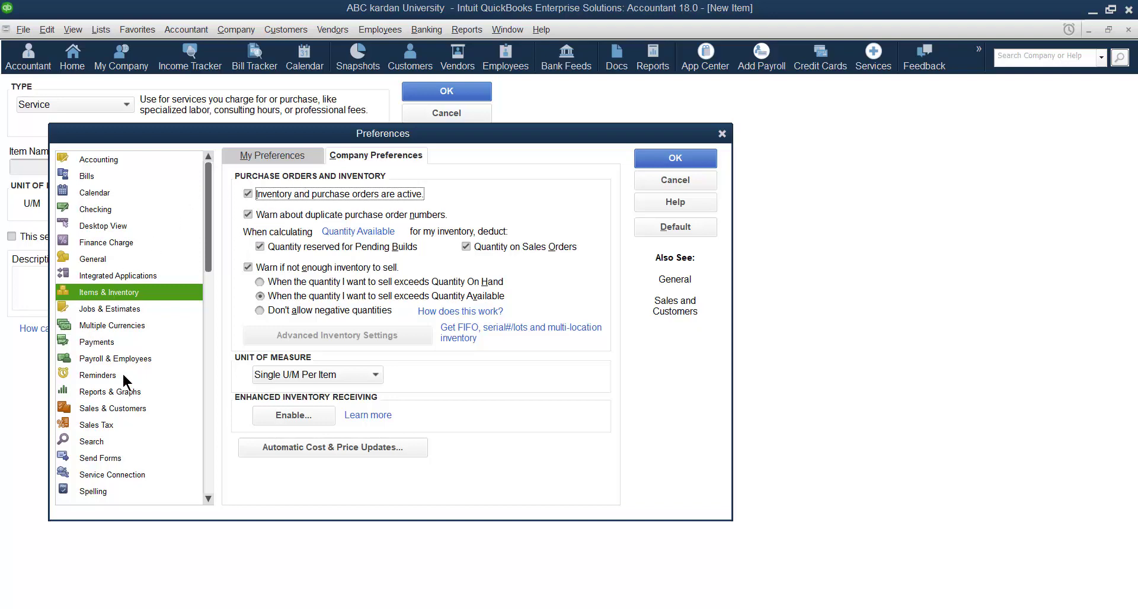
left_click(650, 161)
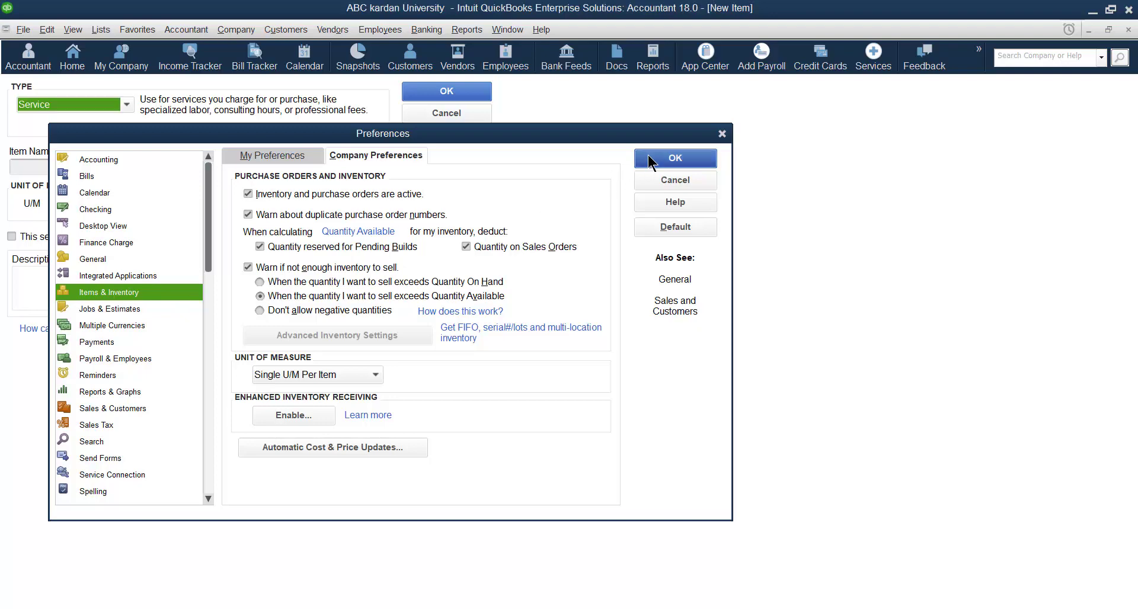
left_click(126, 105)
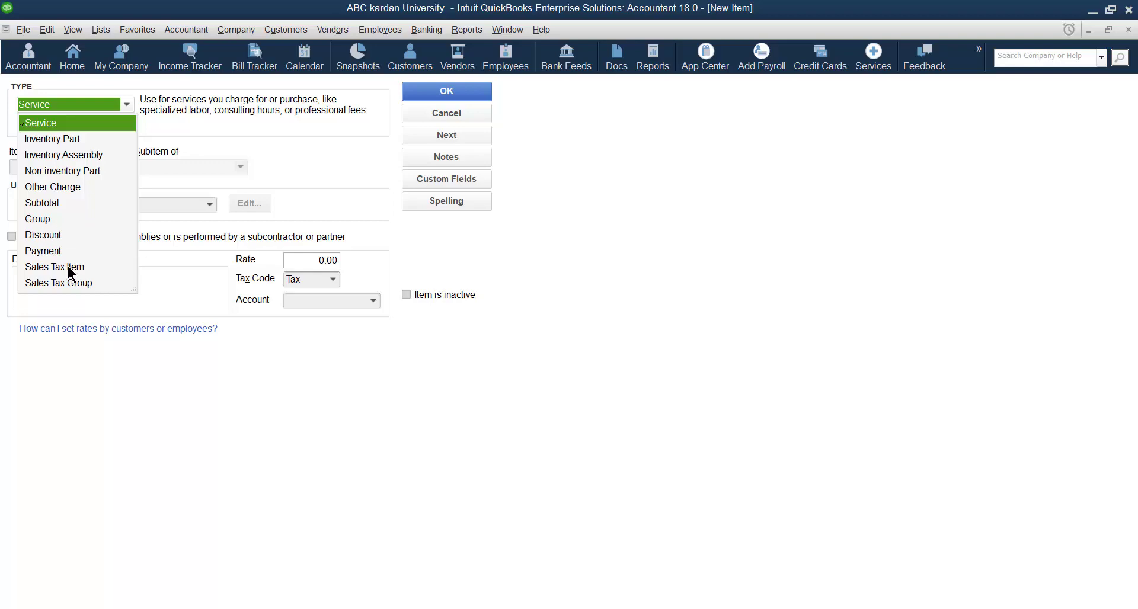
left_click(180, 421)
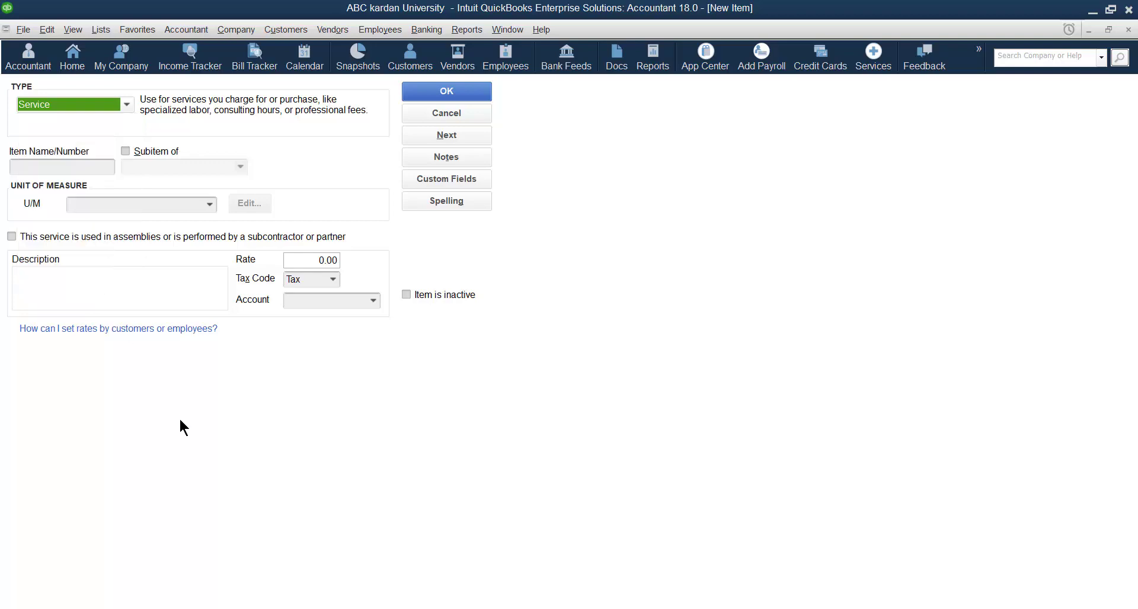